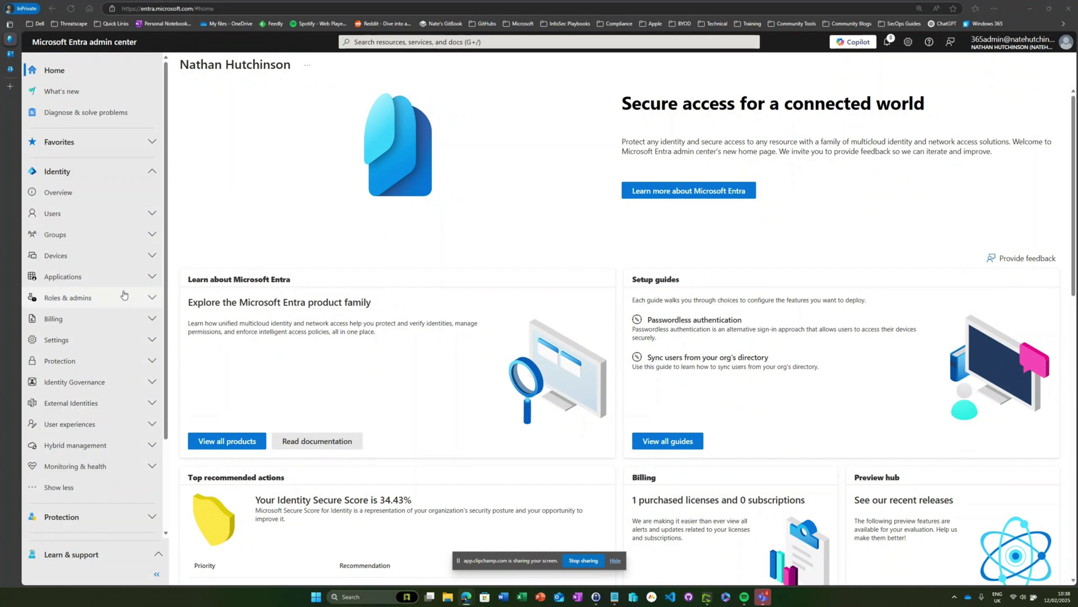
# - Open the sign-in logs and set the date range to the last 7 days
pyautogui.click(148, 466)
pyautogui.click(68, 490)
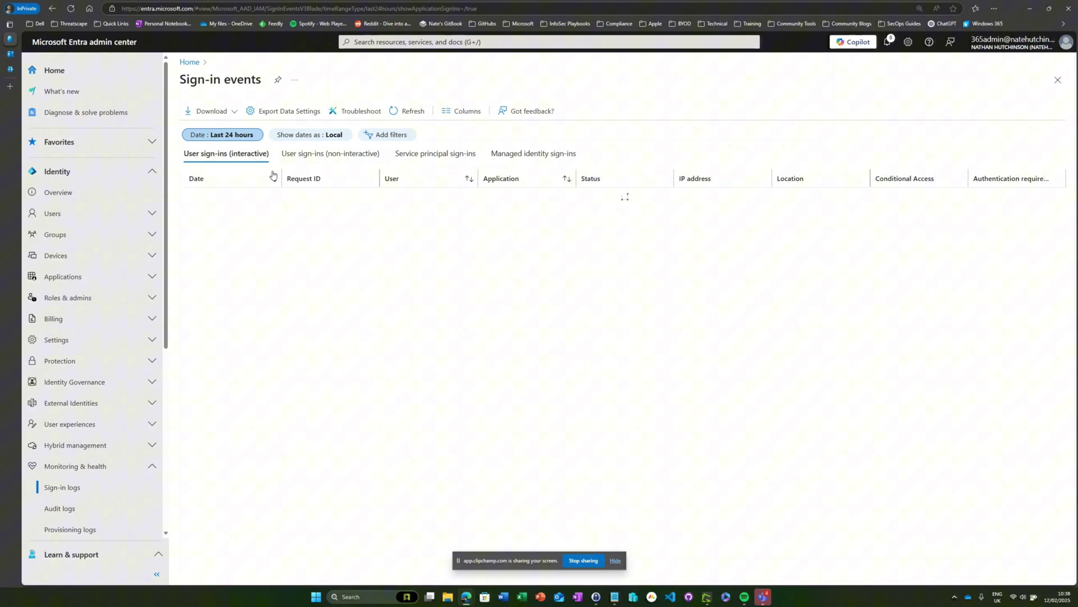
pyautogui.click(233, 137)
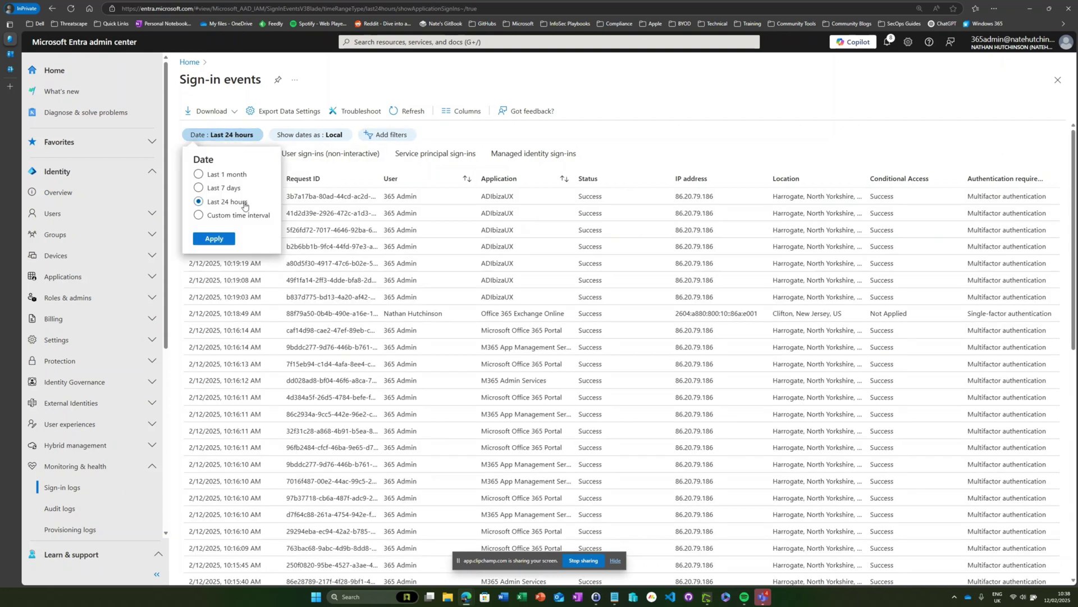
pyautogui.click(213, 189)
pyautogui.click(213, 239)
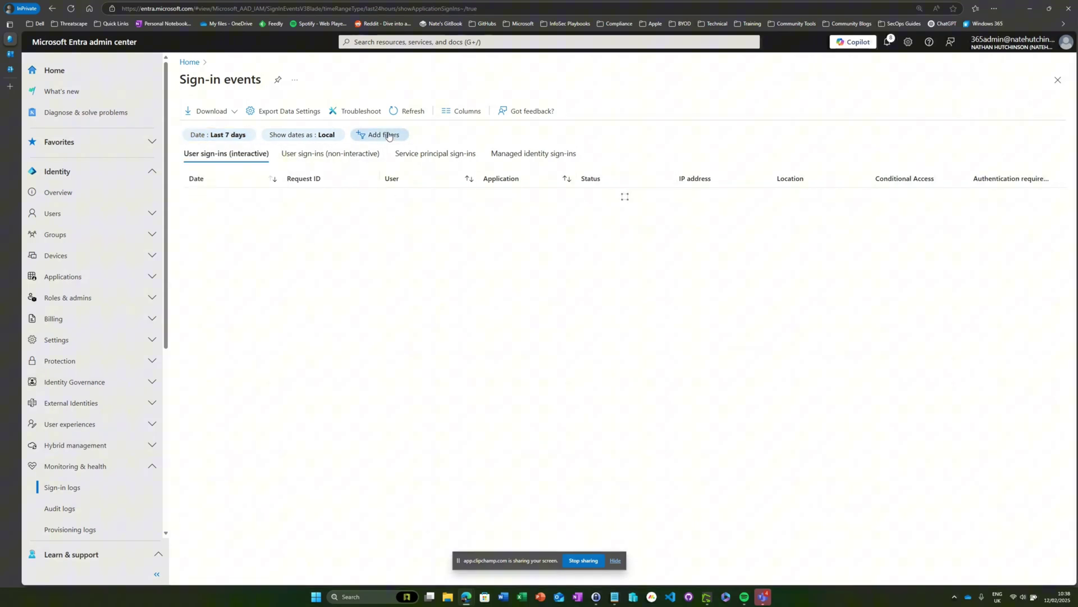
# - Add a Client app filter with only SMTP ticked and apply it
pyautogui.click(387, 135)
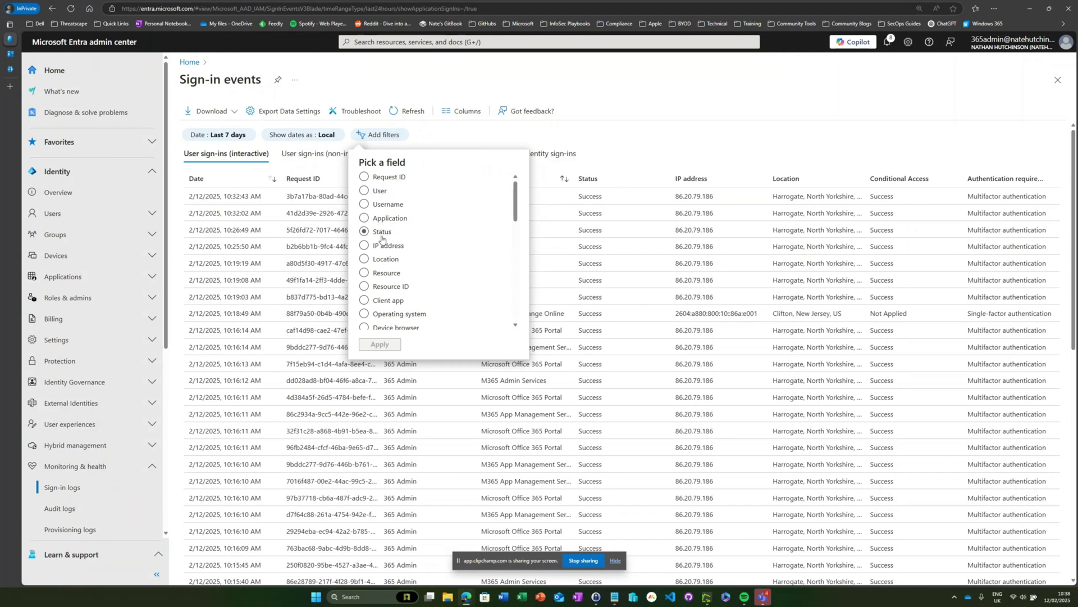
pyautogui.click(391, 300)
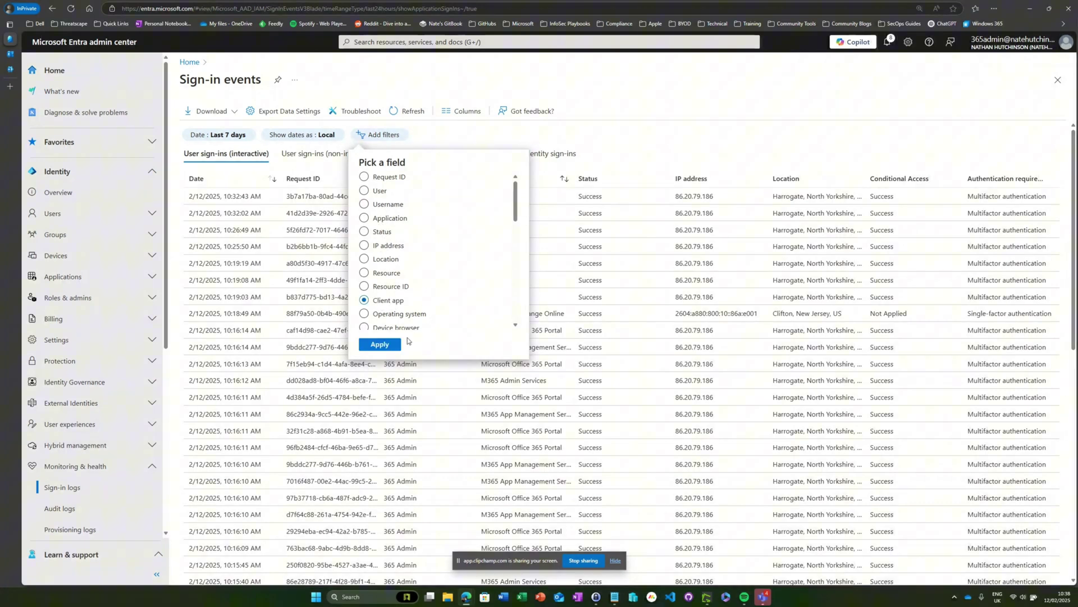
pyautogui.click(382, 344)
pyautogui.click(420, 136)
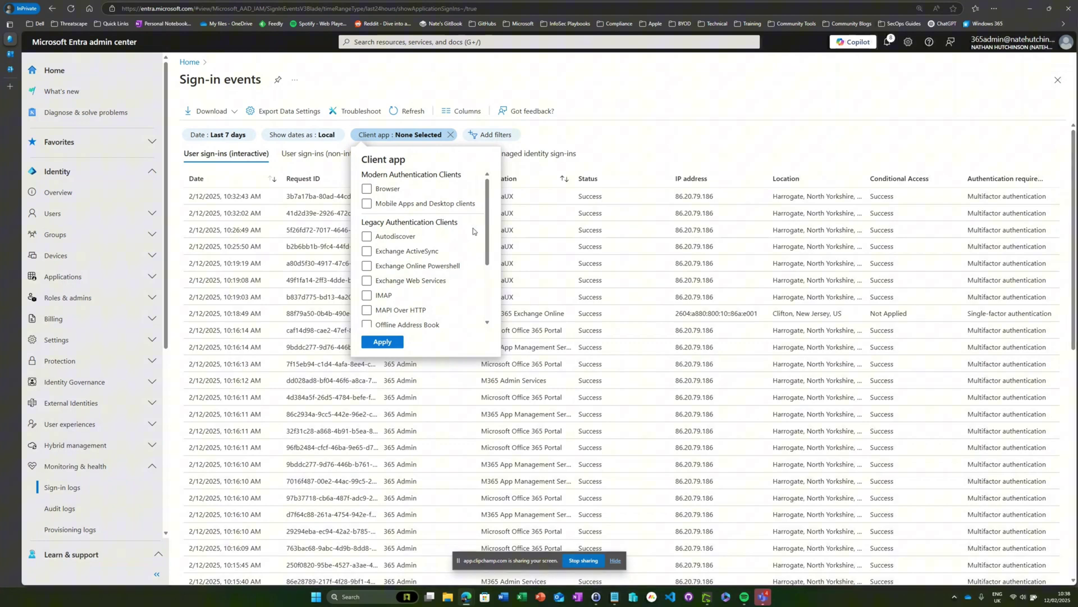
pyautogui.scroll(-1, 488, 224)
pyautogui.moveTo(488, 224); pyautogui.dragTo(488, 266)
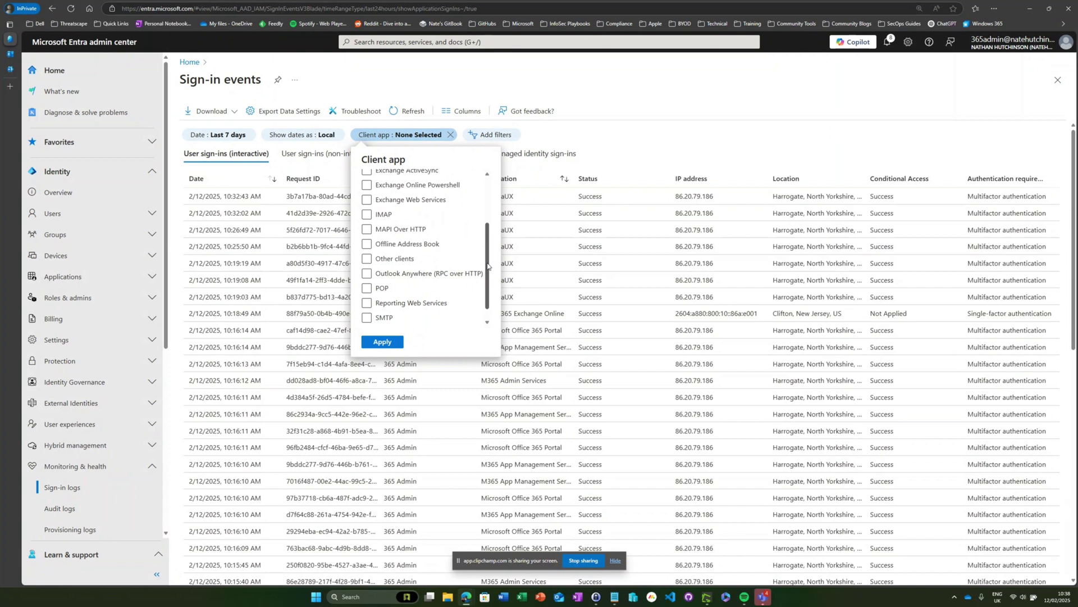
pyautogui.click(409, 264)
pyautogui.scroll(2, 487, 256)
pyautogui.click(399, 236)
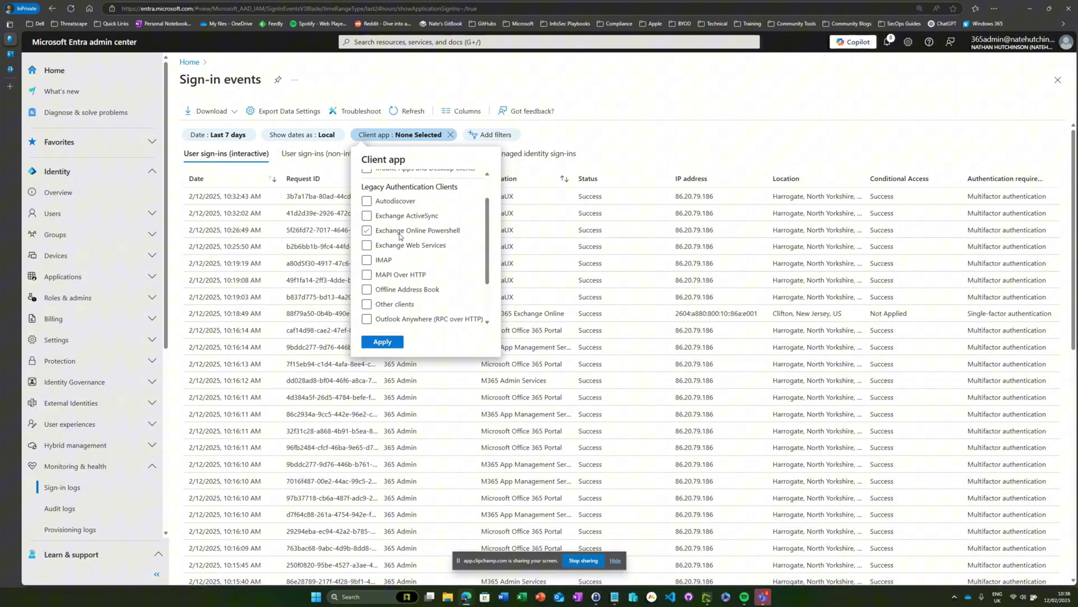
pyautogui.click(399, 235)
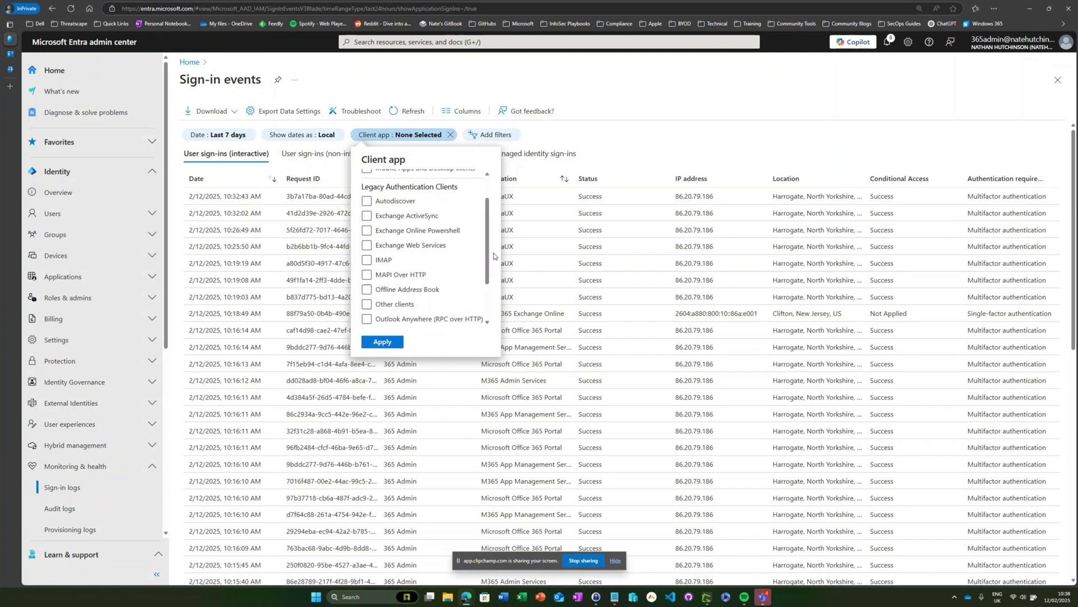
pyautogui.scroll(2, 490, 247)
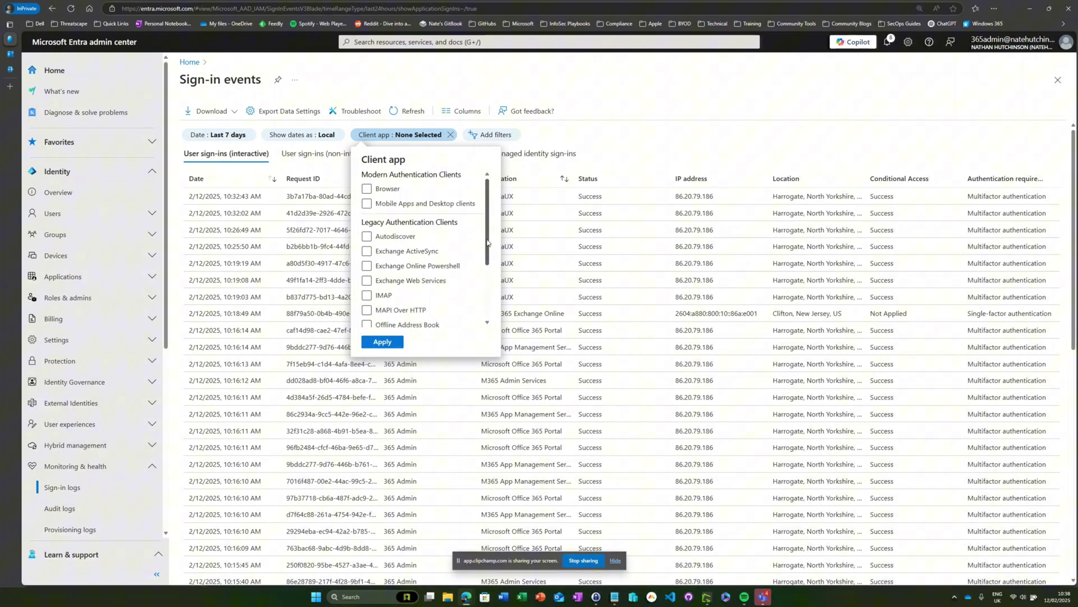
pyautogui.scroll(-4, 486, 275)
pyautogui.scroll(-1, 486, 283)
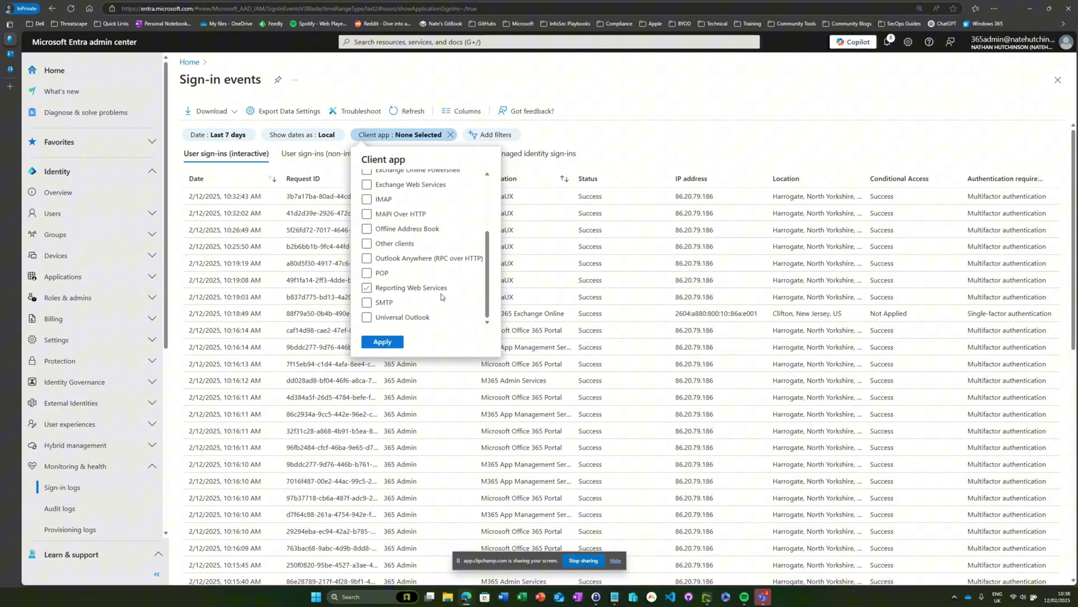
pyautogui.click(386, 302)
pyautogui.click(373, 306)
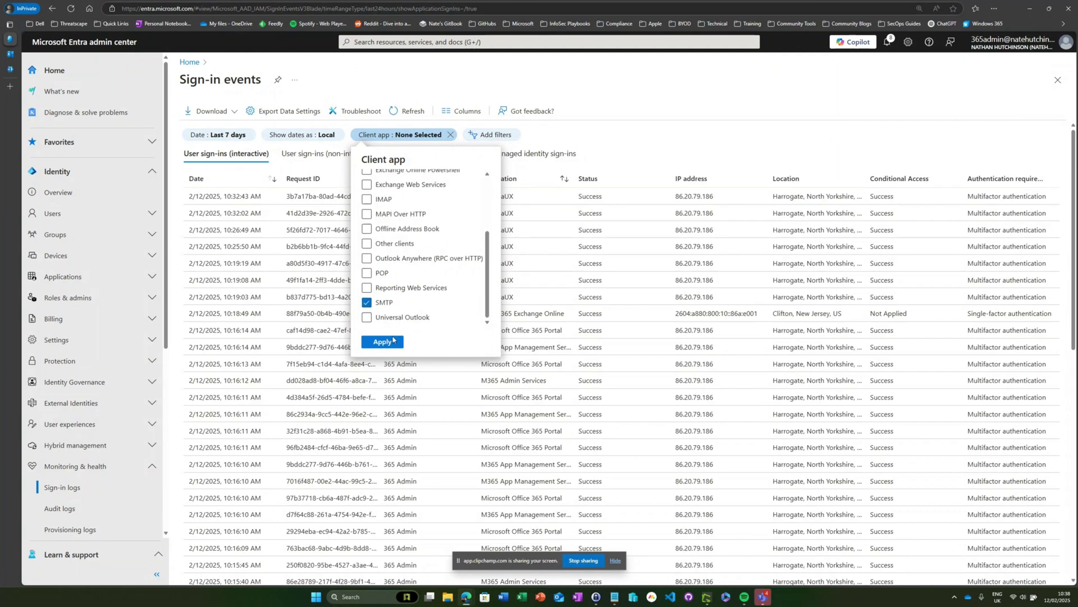
pyautogui.click(382, 342)
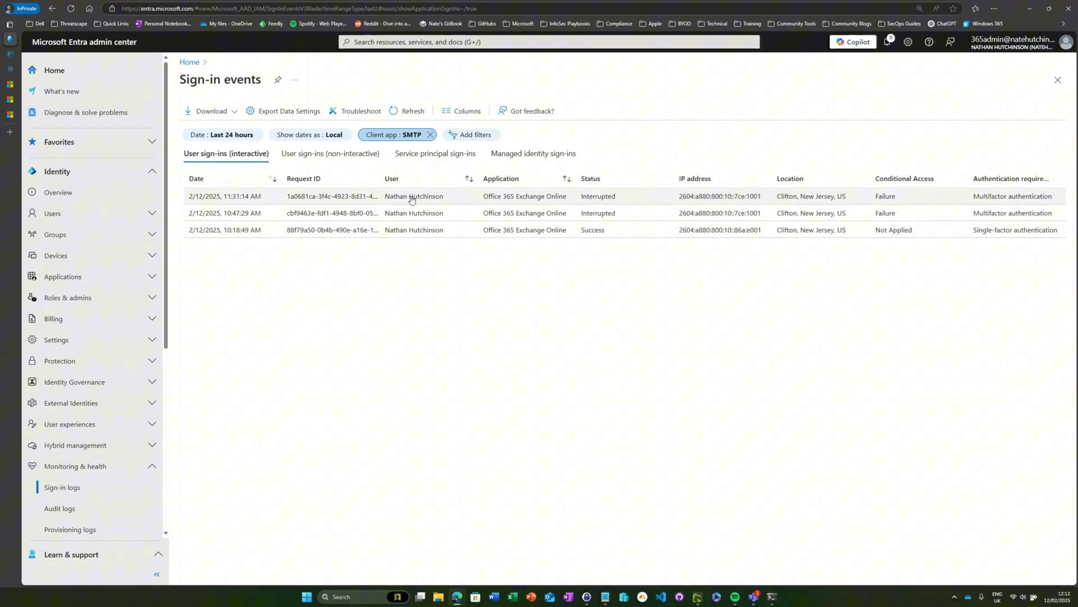
# - Open the 11:31:14 AM interrupted sign-in and check its Authenticated SMTP client and MFA requirement
pyautogui.click(514, 201)
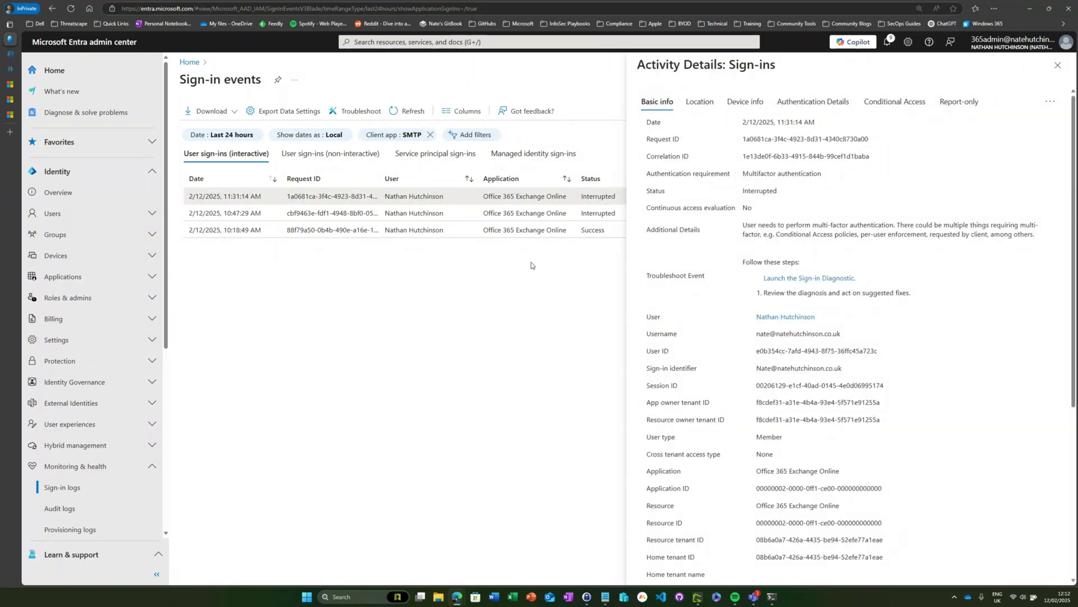
pyautogui.scroll(-3, 879, 370)
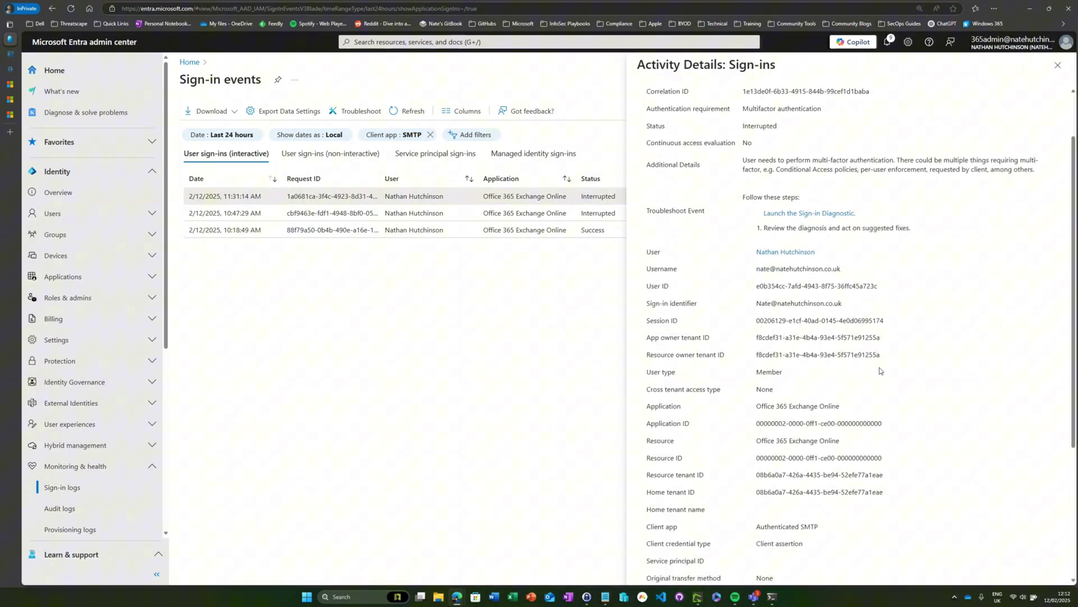
pyautogui.moveTo(754, 467); pyautogui.dragTo(824, 466)
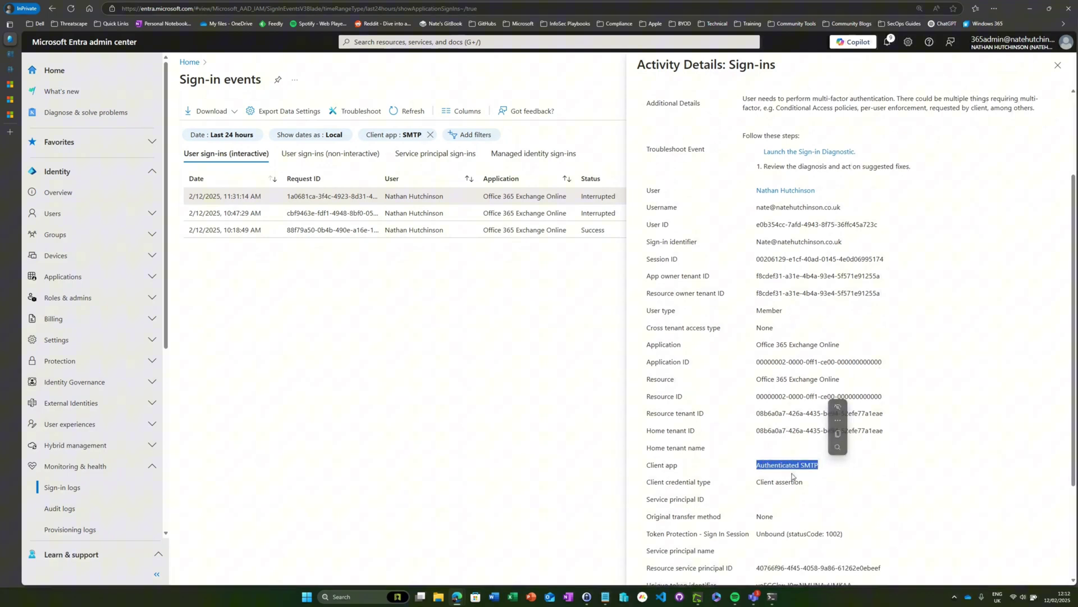
pyautogui.click(720, 465)
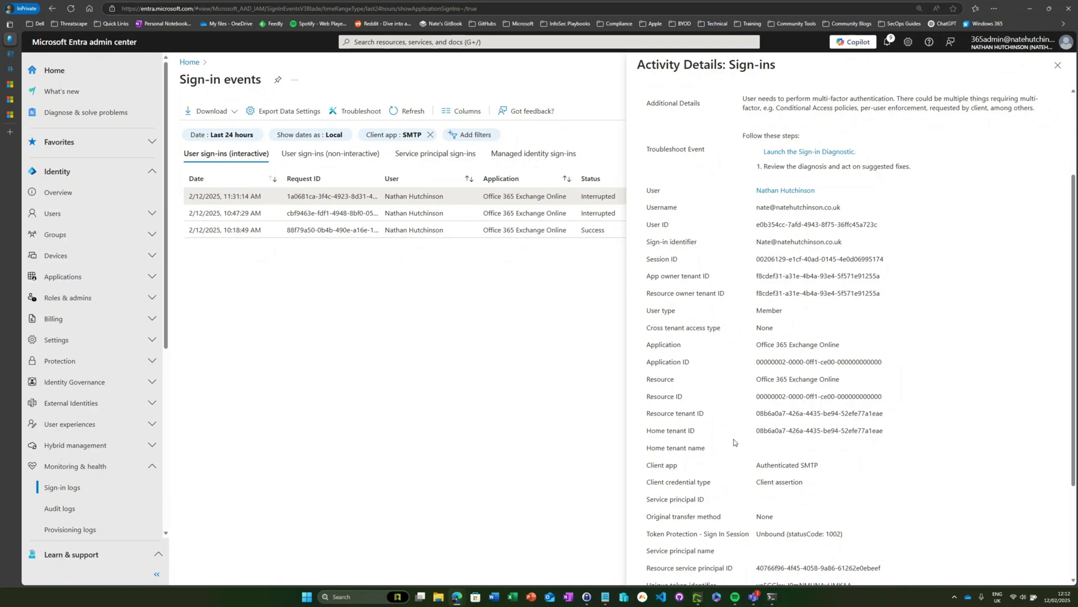
pyautogui.scroll(3, 733, 443)
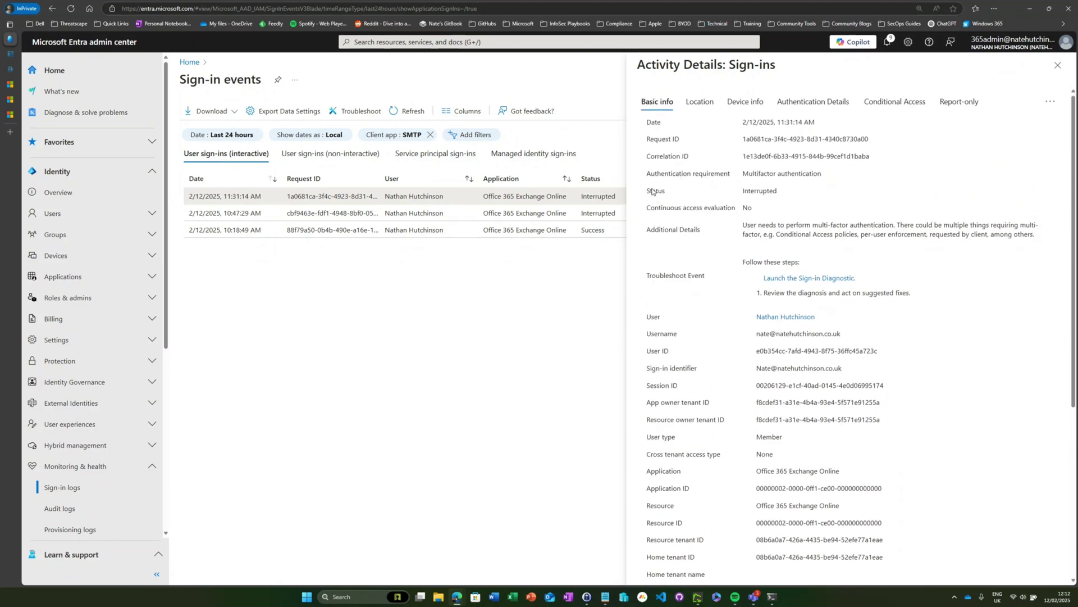
pyautogui.moveTo(743, 175); pyautogui.dragTo(822, 175)
pyautogui.click(829, 226)
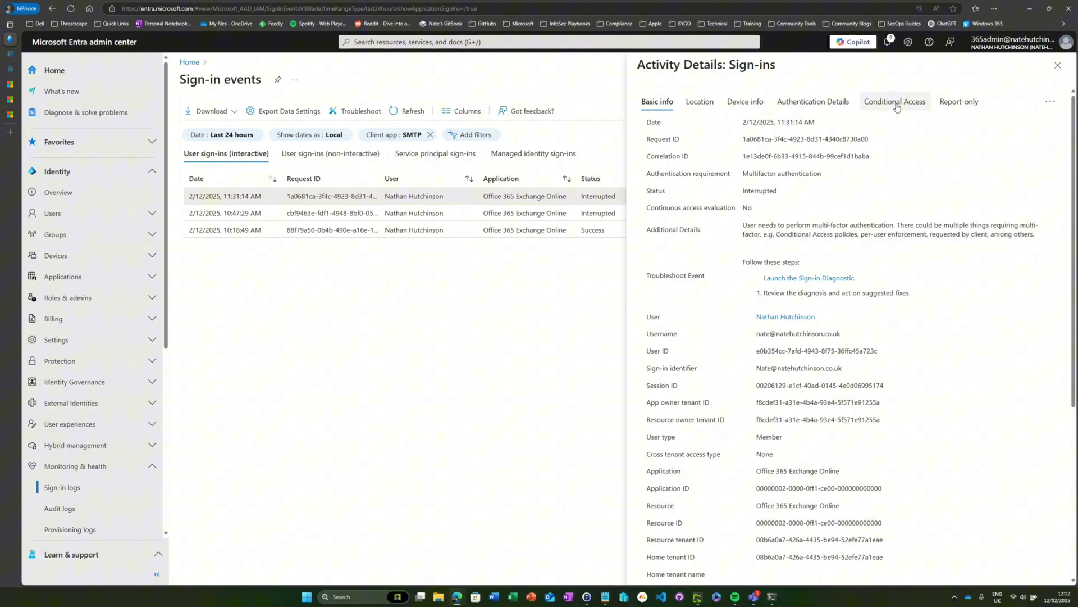
# - Check the sign-in's Conditional Access results, then close the Activity Details pane
pyautogui.click(895, 101)
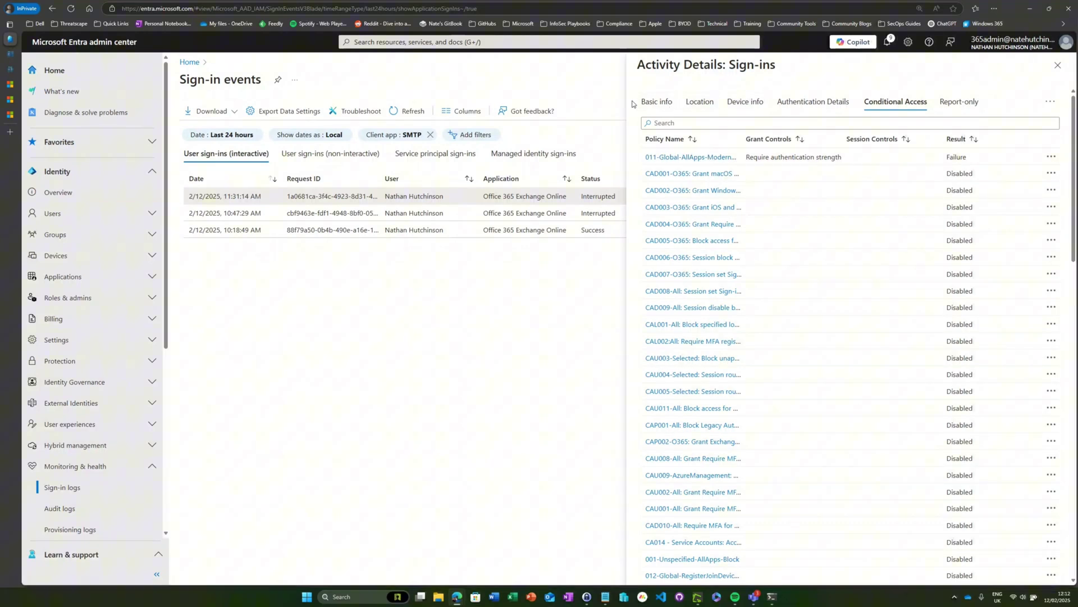
pyautogui.click(656, 102)
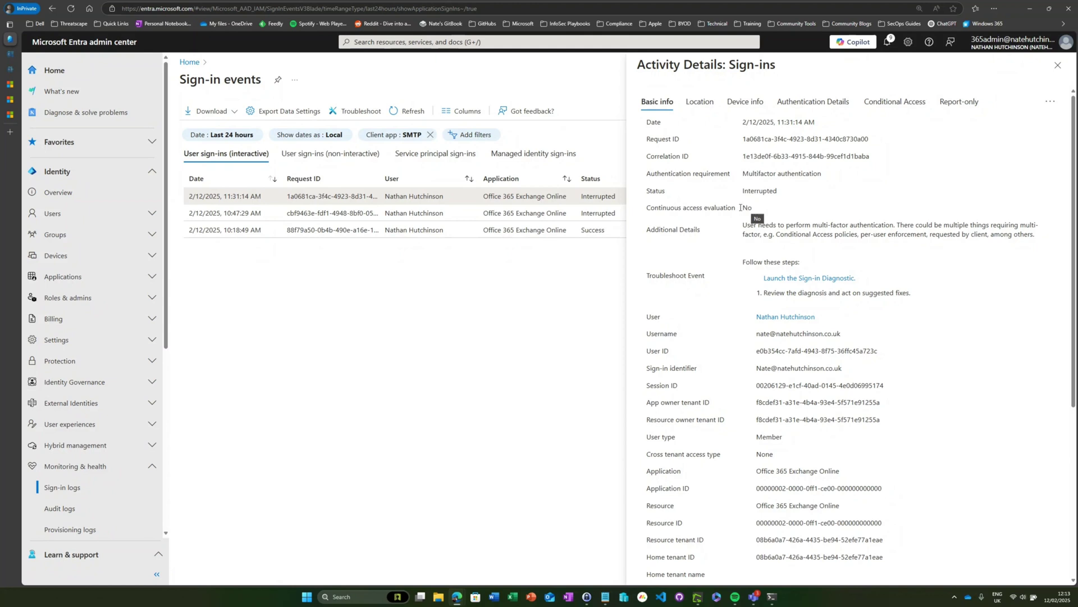
pyautogui.click(1057, 65)
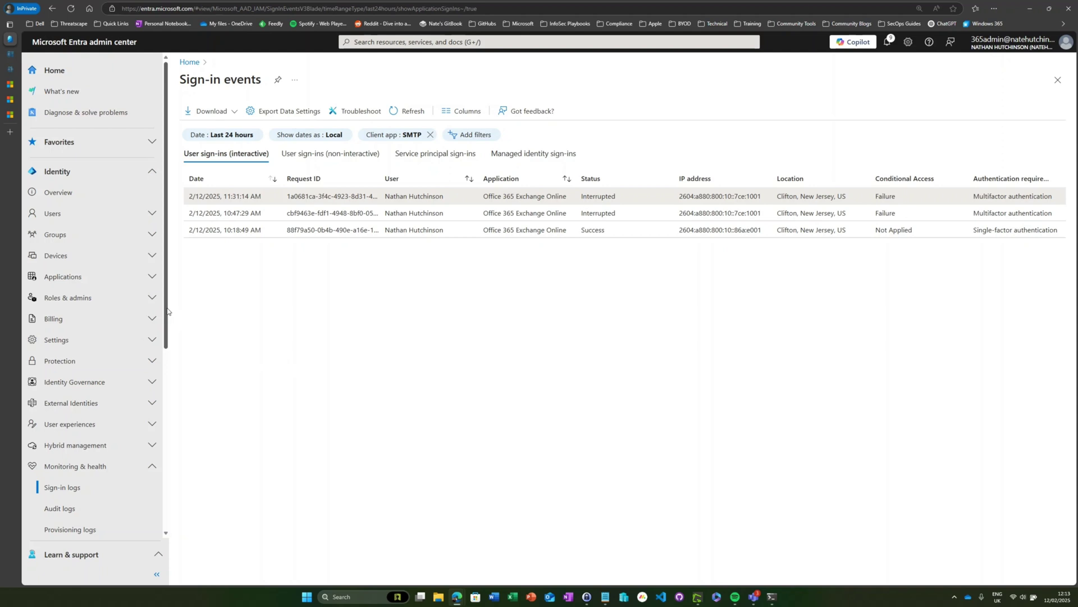
# - From Conditional Access policies, start a new policy from the Block legacy authentication template
pyautogui.click(150, 362)
pyautogui.click(74, 403)
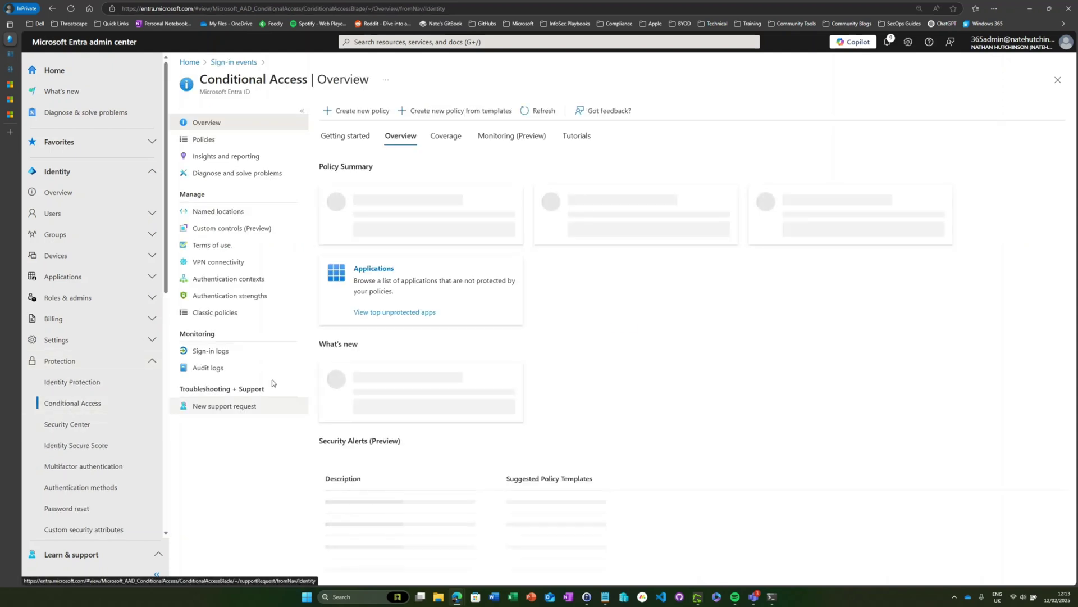
pyautogui.click(246, 143)
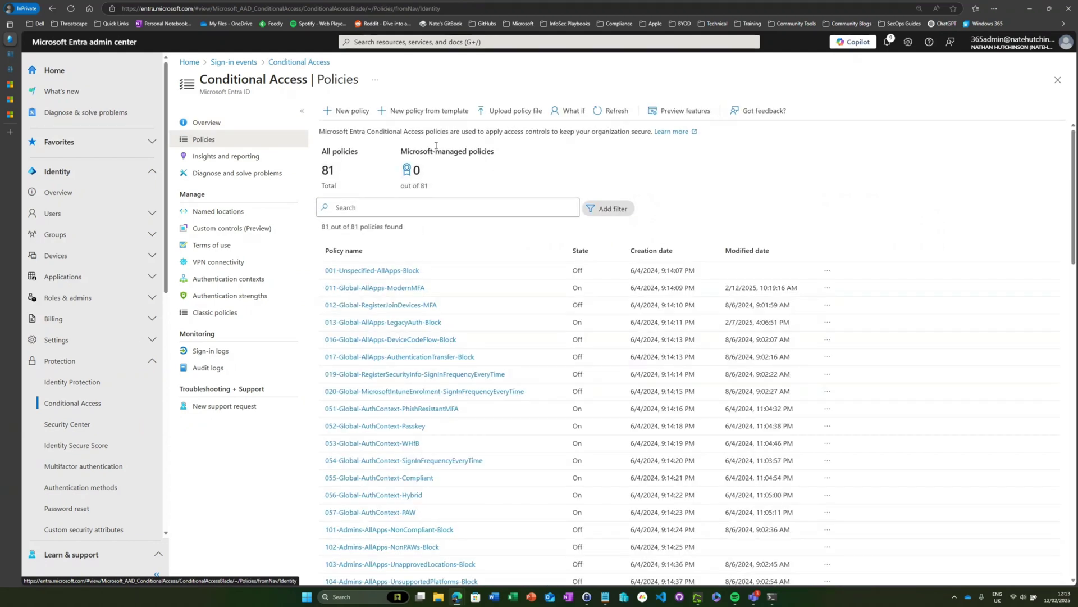
pyautogui.click(418, 113)
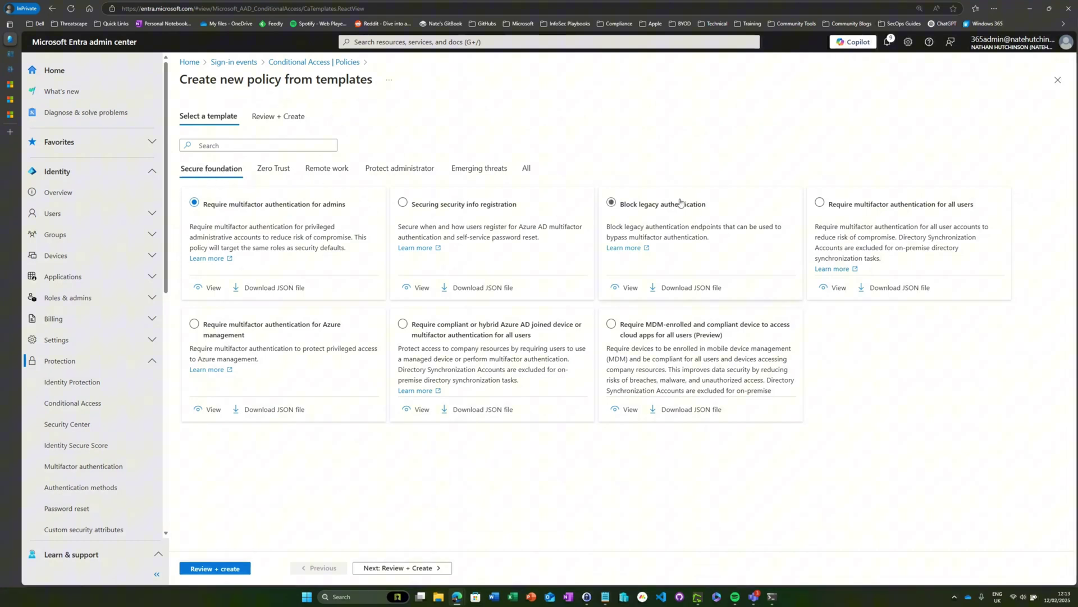
pyautogui.click(611, 203)
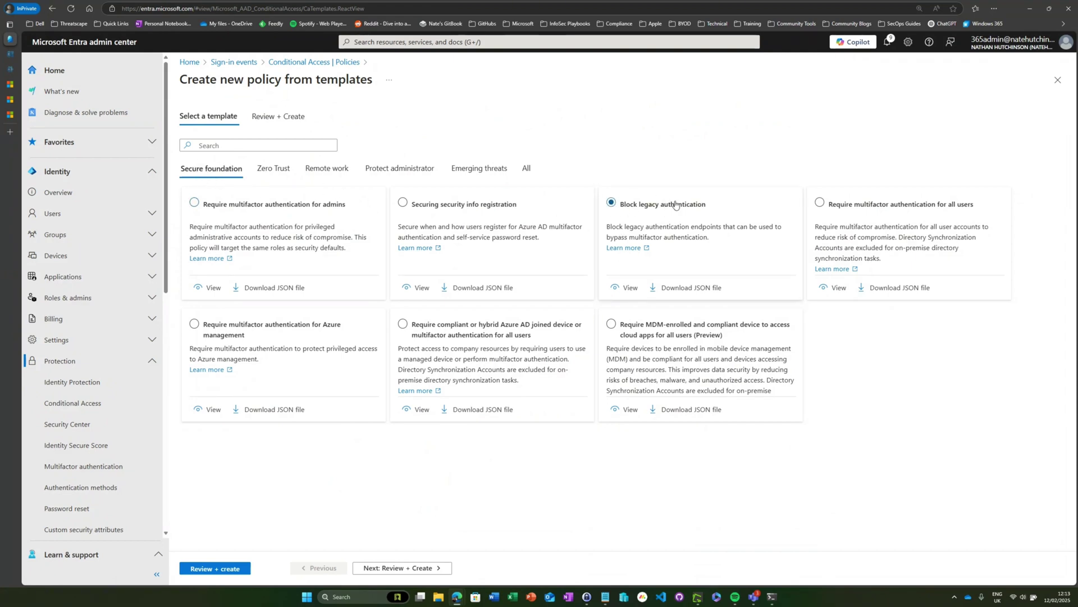
# - Review the template (all users except current user, all apps, legacy clients) and create it
pyautogui.click(397, 567)
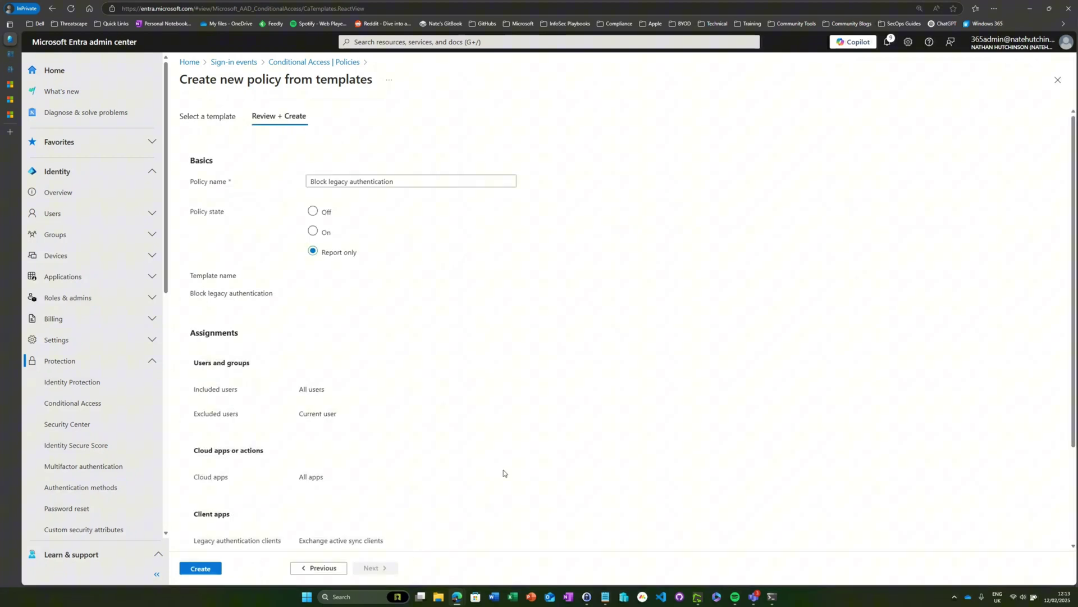
pyautogui.scroll(-2, 346, 329)
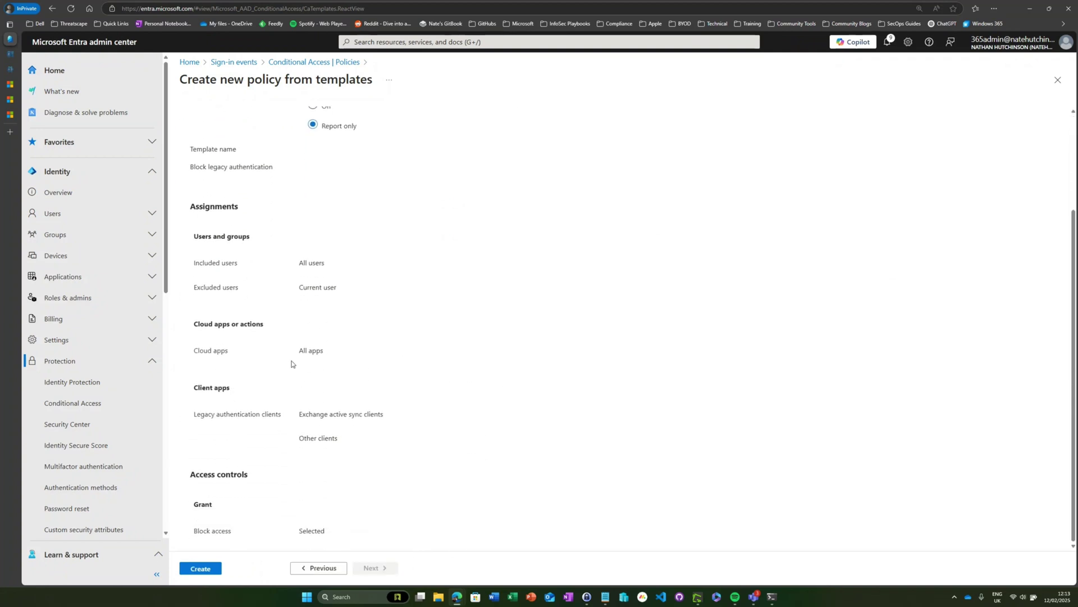
pyautogui.moveTo(299, 263); pyautogui.dragTo(330, 266)
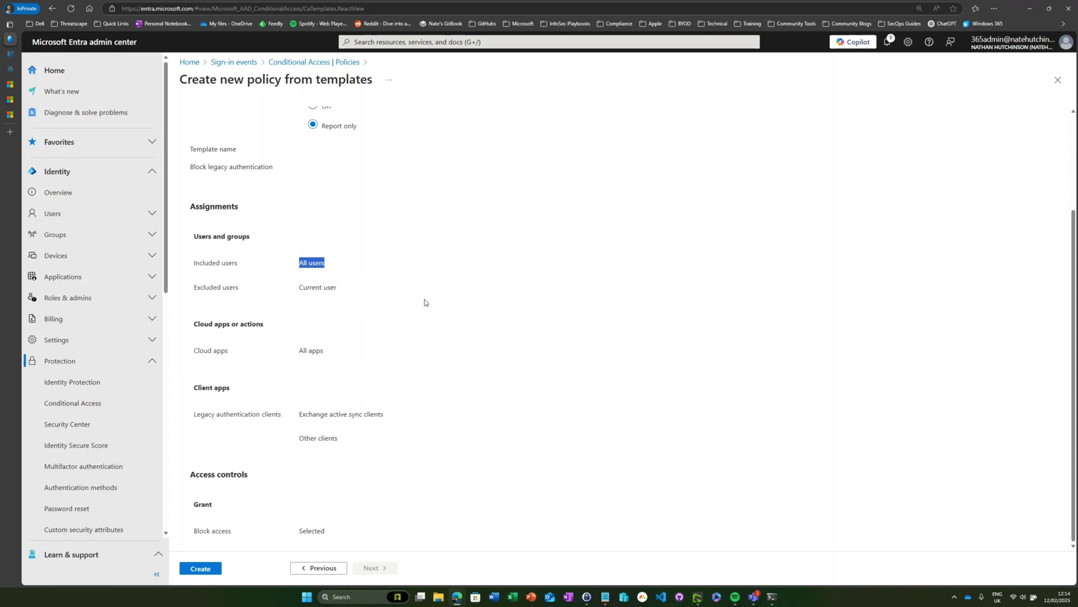
pyautogui.click(320, 301)
pyautogui.moveTo(300, 287); pyautogui.dragTo(363, 291)
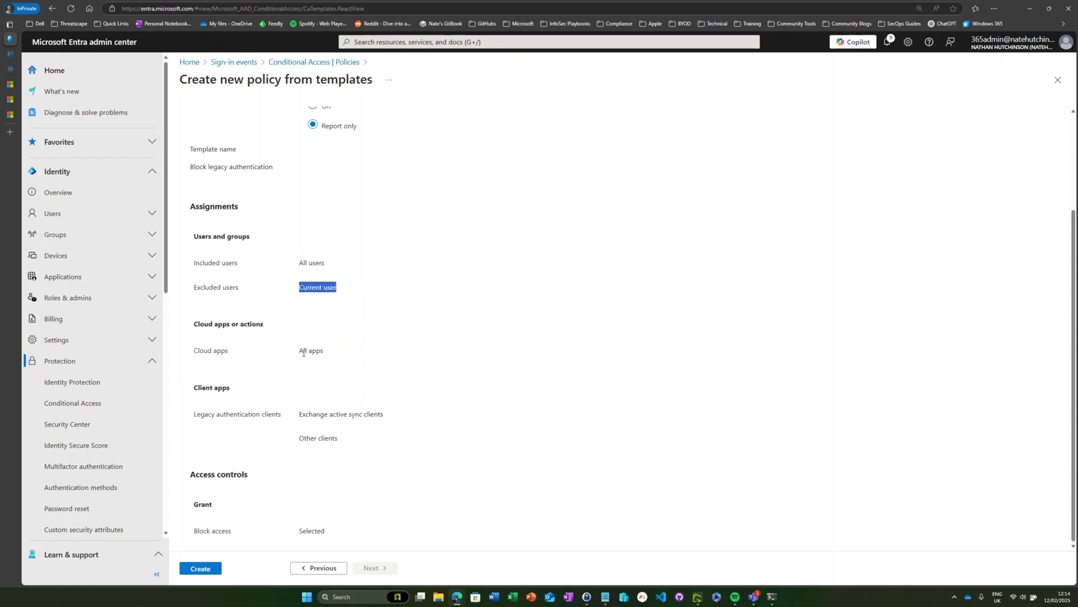
pyautogui.moveTo(299, 350); pyautogui.dragTo(341, 354)
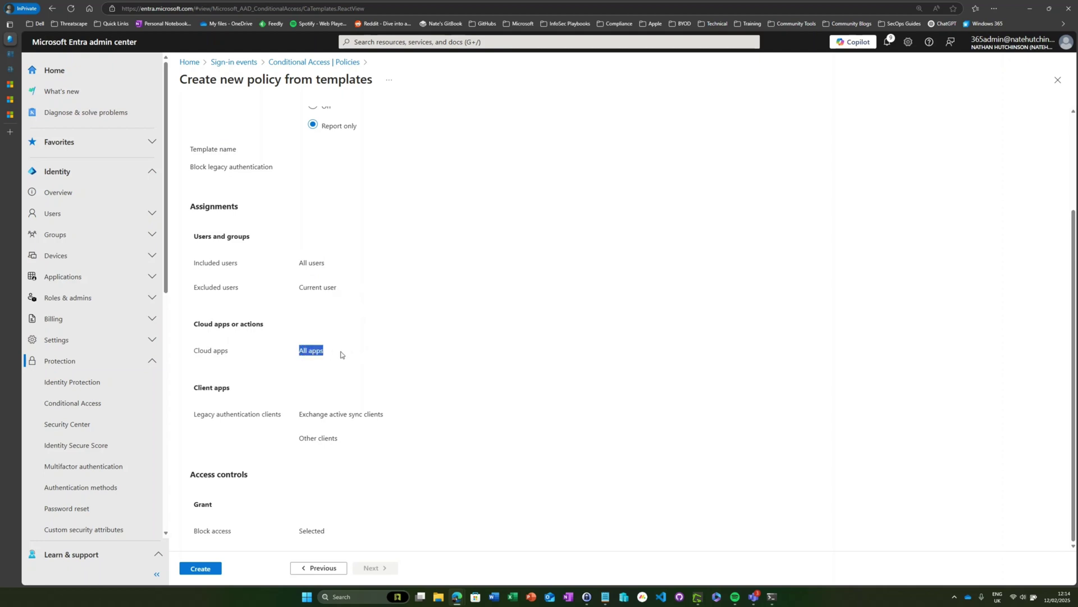
pyautogui.click(240, 416)
pyautogui.moveTo(195, 417); pyautogui.dragTo(317, 418)
pyautogui.click(319, 437)
pyautogui.click(201, 569)
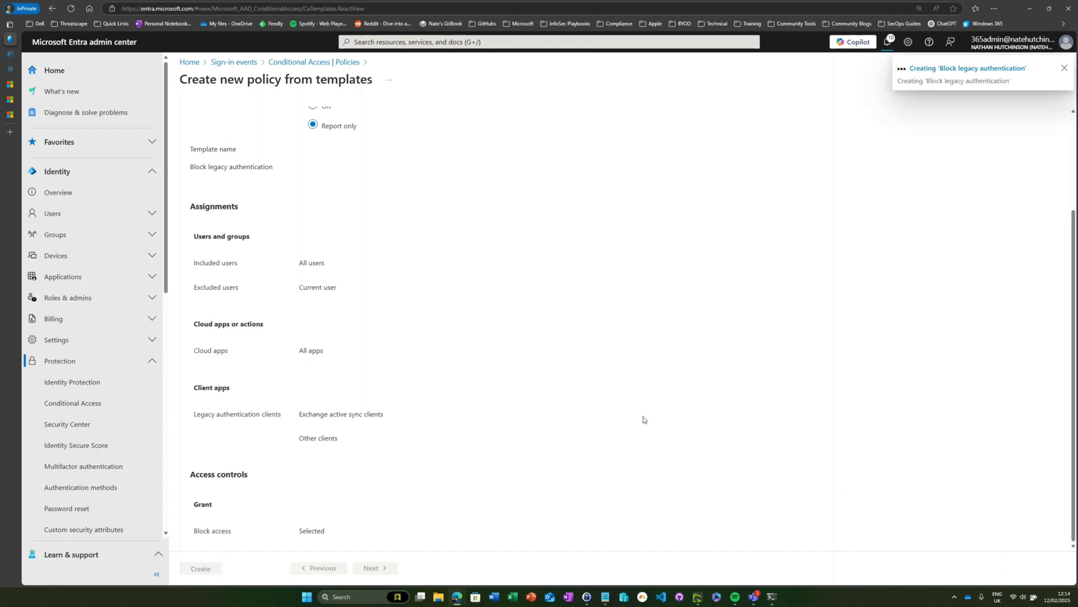
# - Open Block legacy authentication and verify its Exchange ActiveSync/Other clients conditions and Block access grant
pyautogui.scroll(-10, 546, 394)
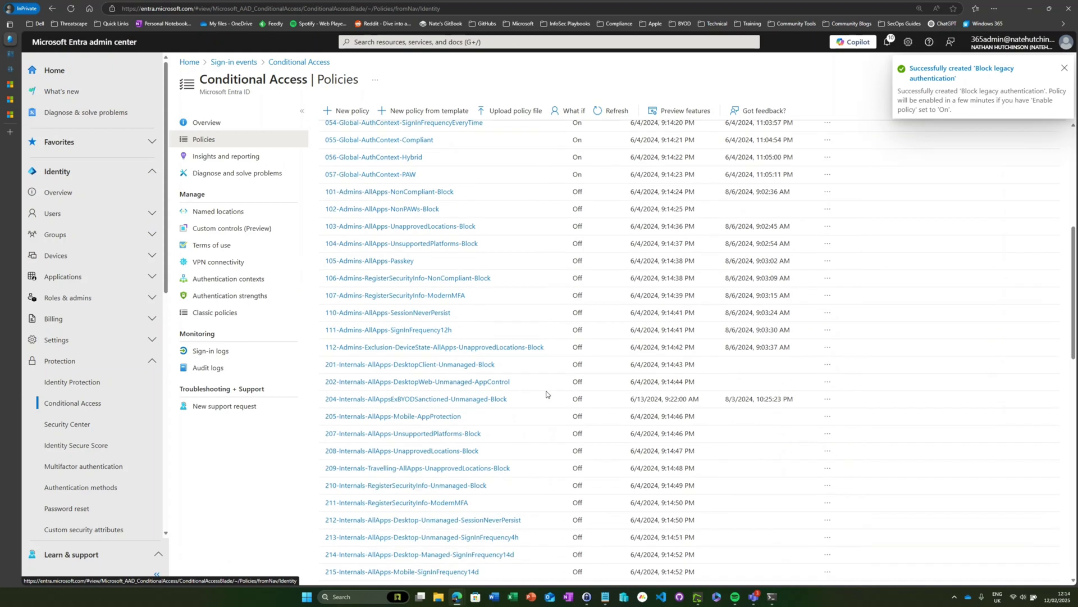
pyautogui.scroll(-3, 546, 394)
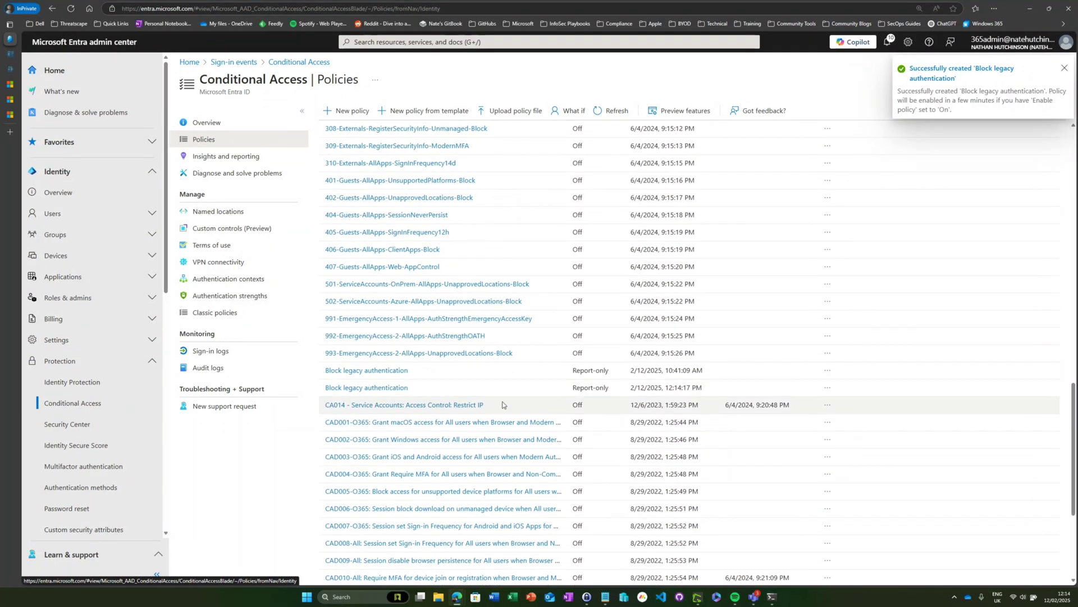
pyautogui.click(396, 303)
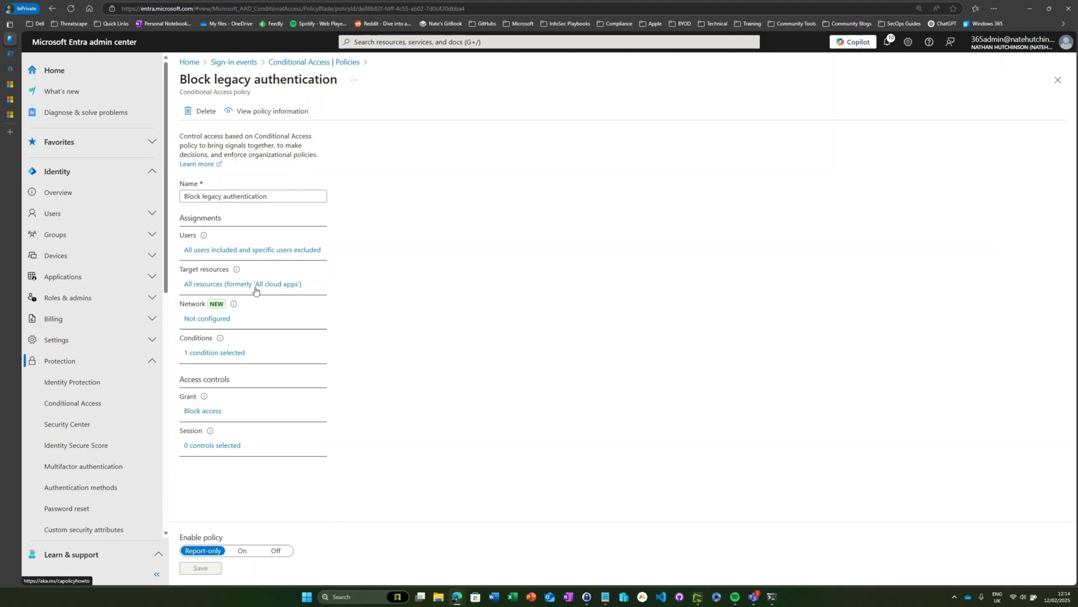
pyautogui.click(214, 355)
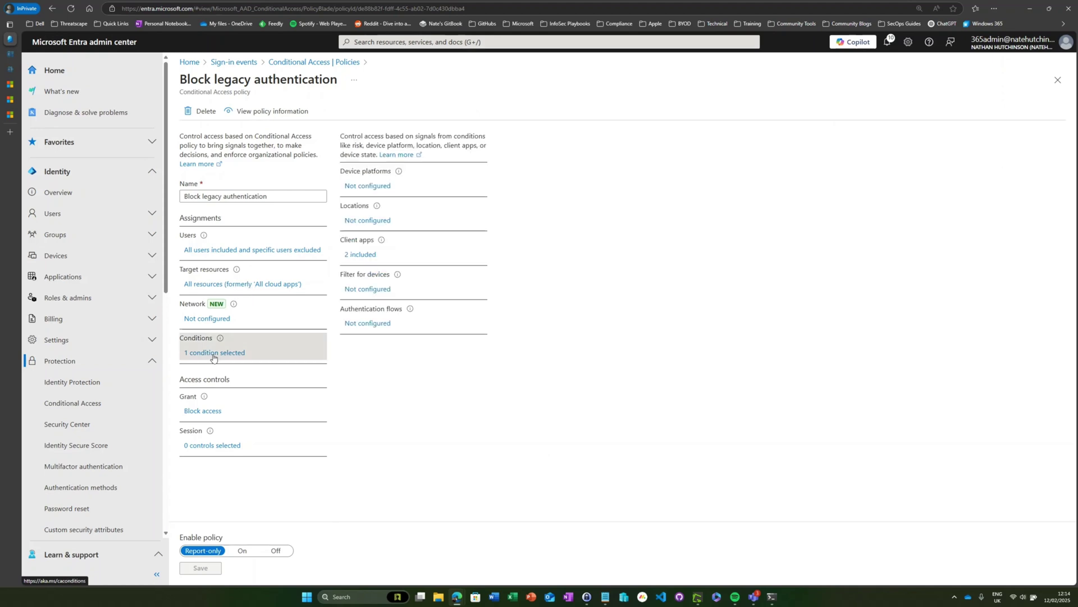
pyautogui.click(376, 255)
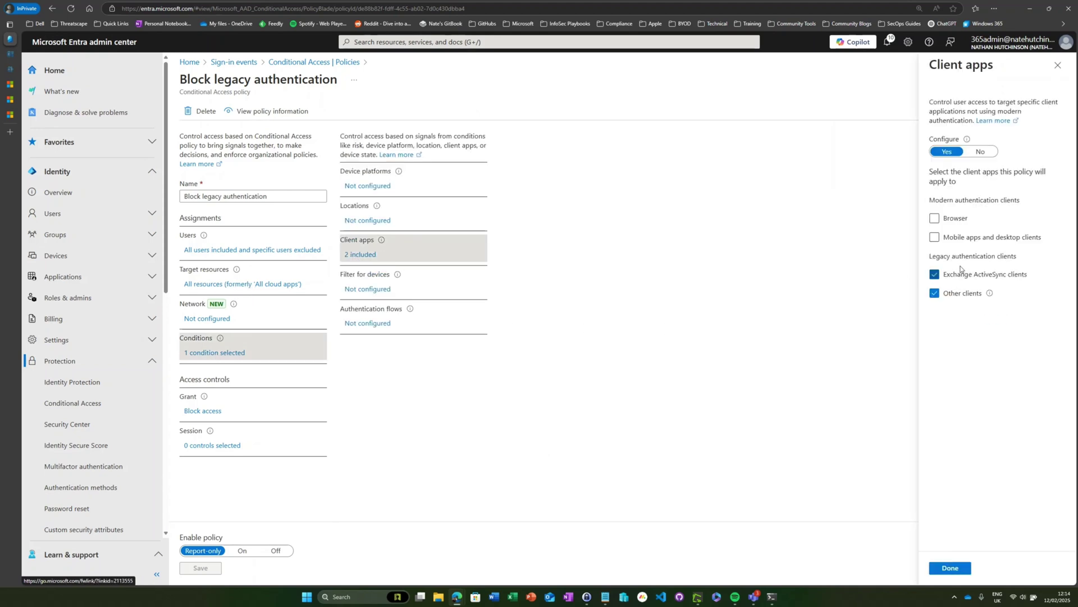
pyautogui.click(201, 412)
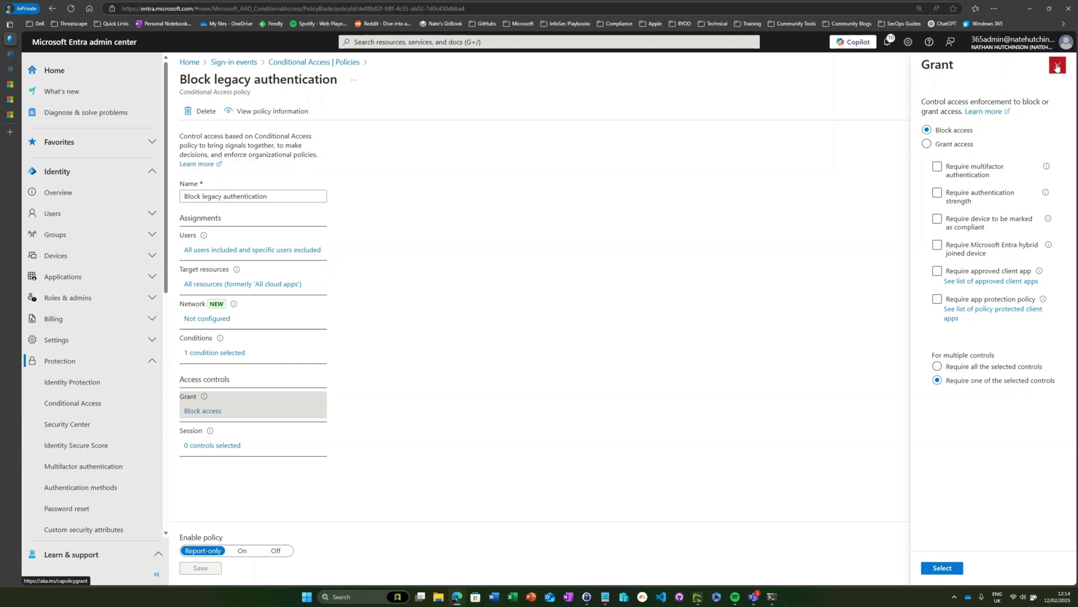
# - Close the Block legacy authentication policy to return to the Conditional Access policies list
pyautogui.click(314, 61)
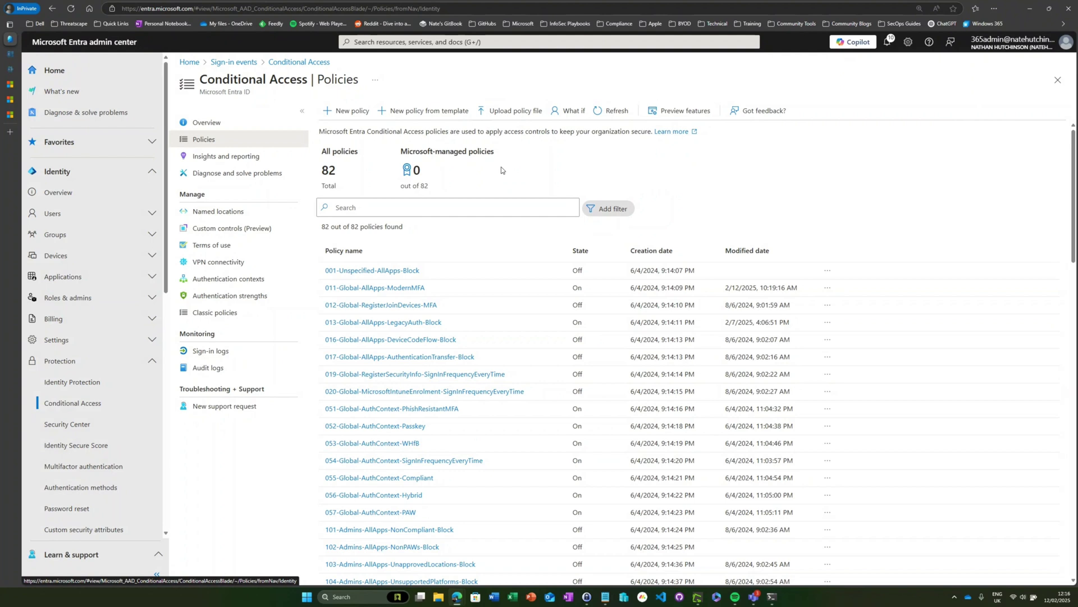
# - Create a new policy named 'Restrict SMToP service account to known IP address'
pyautogui.click(356, 120)
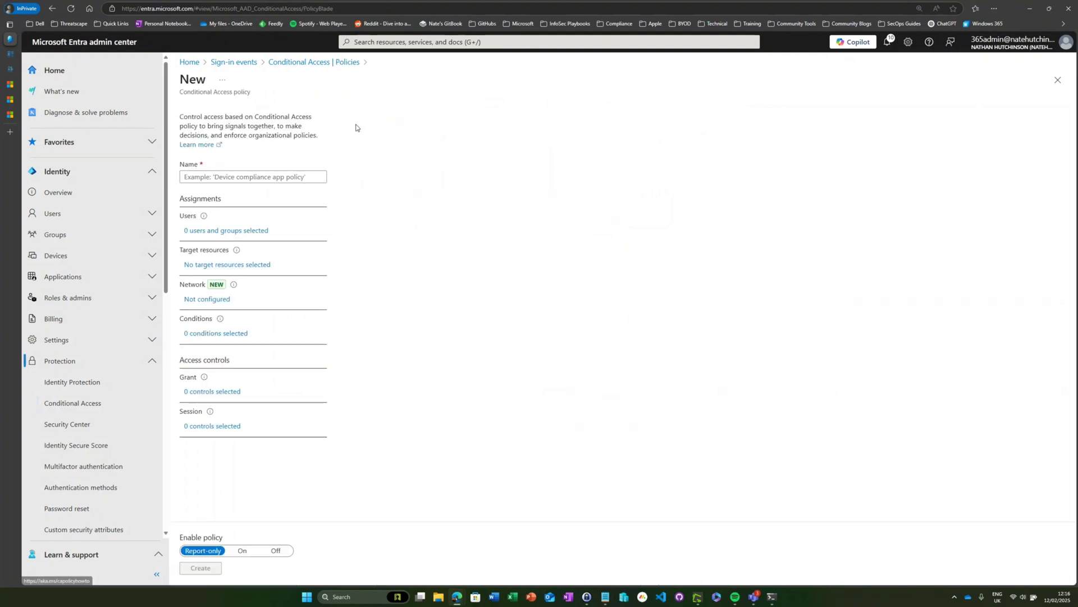
pyautogui.click(260, 178)
pyautogui.write('Restrict SMT')
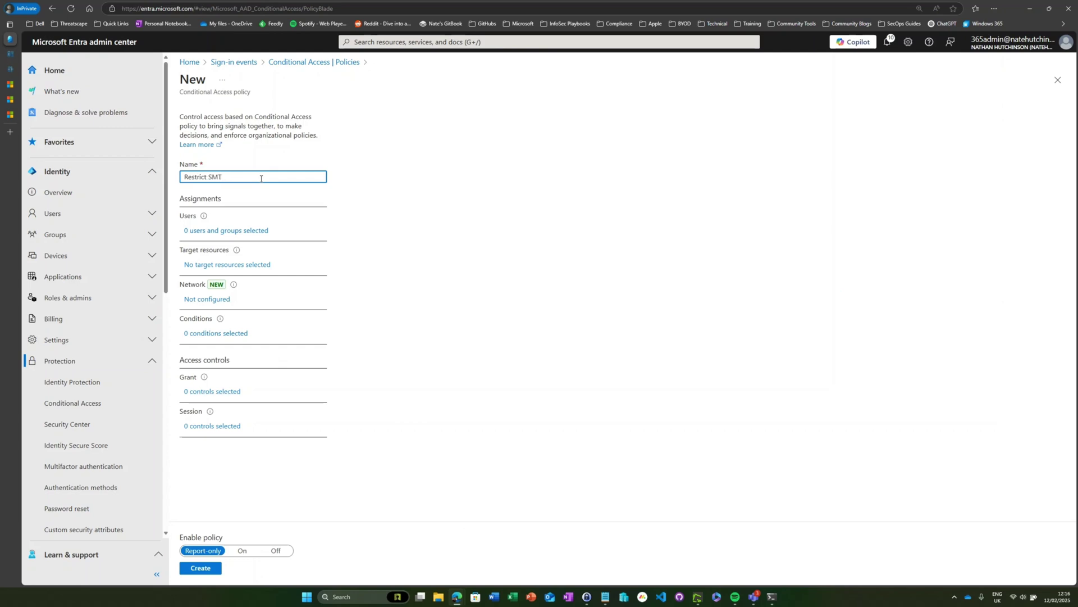
pyautogui.write('oP service account to kown')
pyautogui.press('BackSpace')
pyautogui.press('BackSpace')
pyautogui.press('BackSpace')
pyautogui.write('nown IP address')
# - Assign the policy to the SMTP service account user only, found by searching its name
pyautogui.click(239, 231)
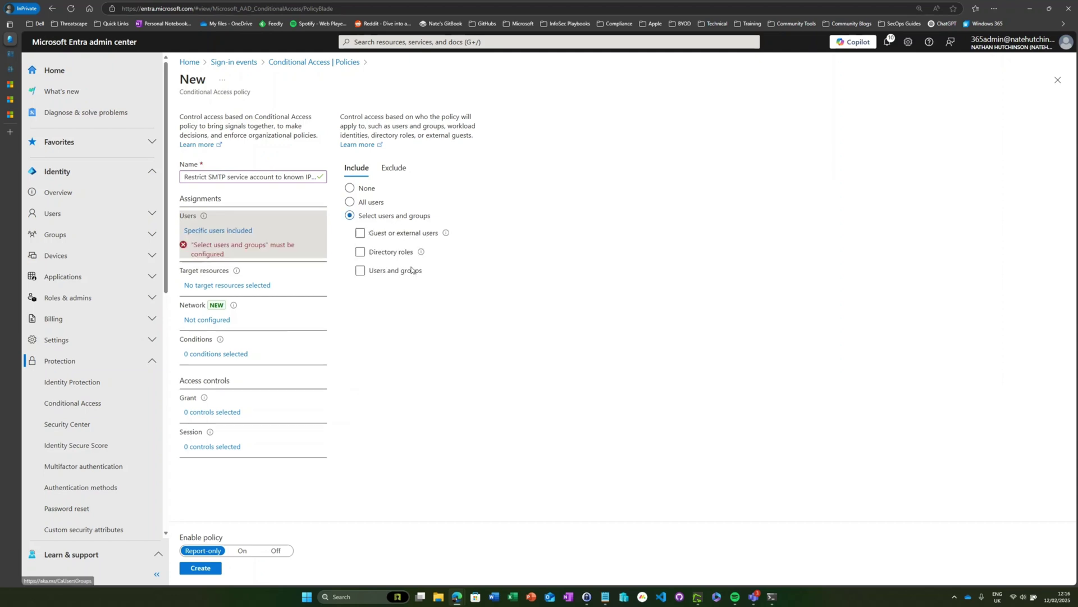
pyautogui.click(361, 270)
pyautogui.click(391, 311)
pyautogui.write('nate')
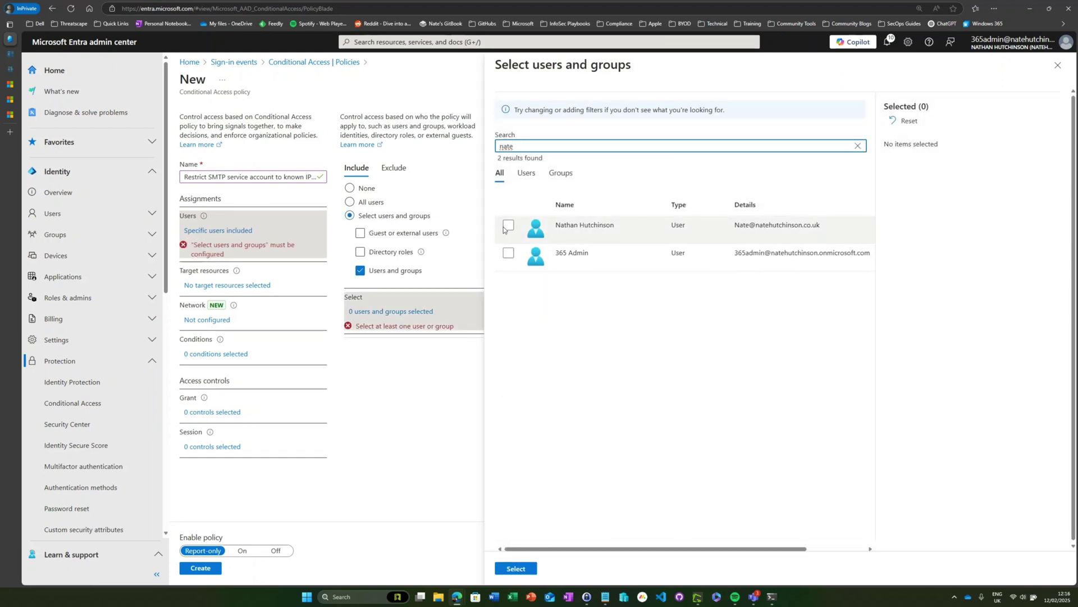
pyautogui.click(508, 225)
pyautogui.click(516, 568)
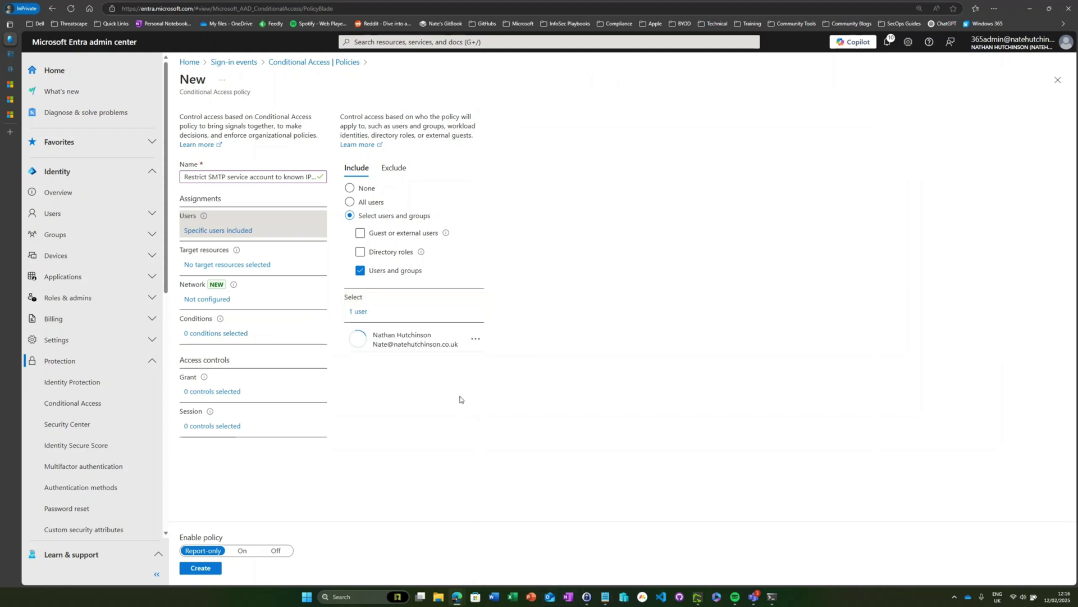
# - Target all resources and exclude the Third-party SMTP tool named location in the network condition
pyautogui.click(224, 264)
pyautogui.click(421, 247)
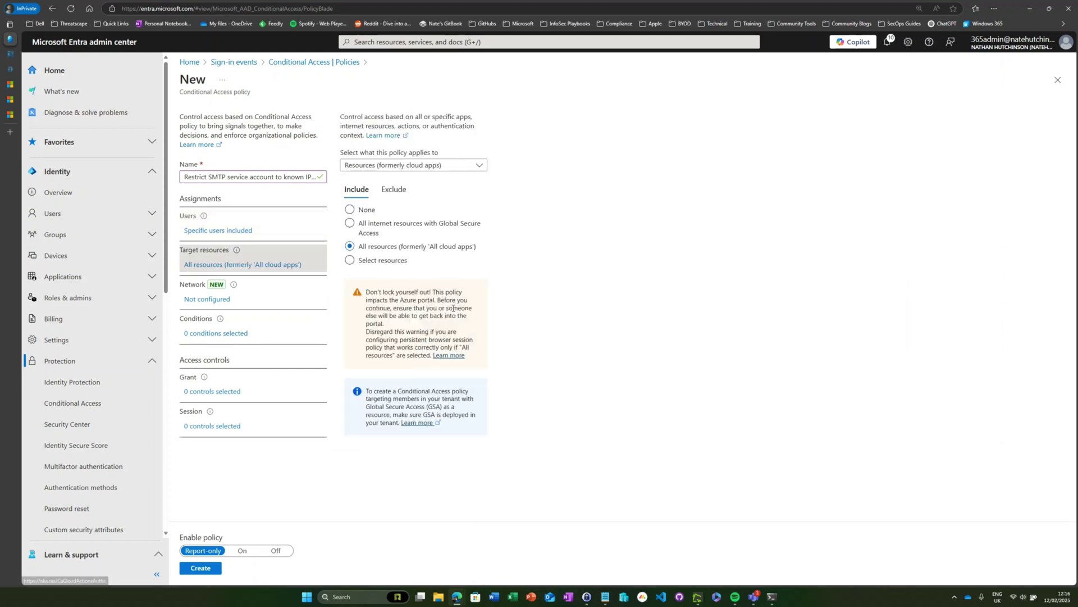
pyautogui.click(212, 301)
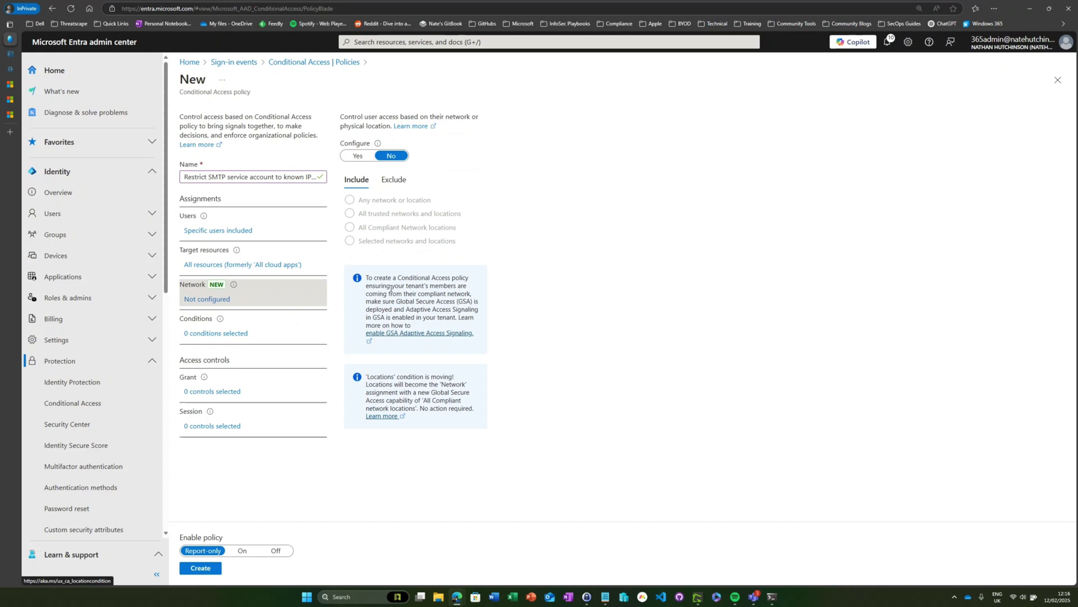
pyautogui.click(357, 155)
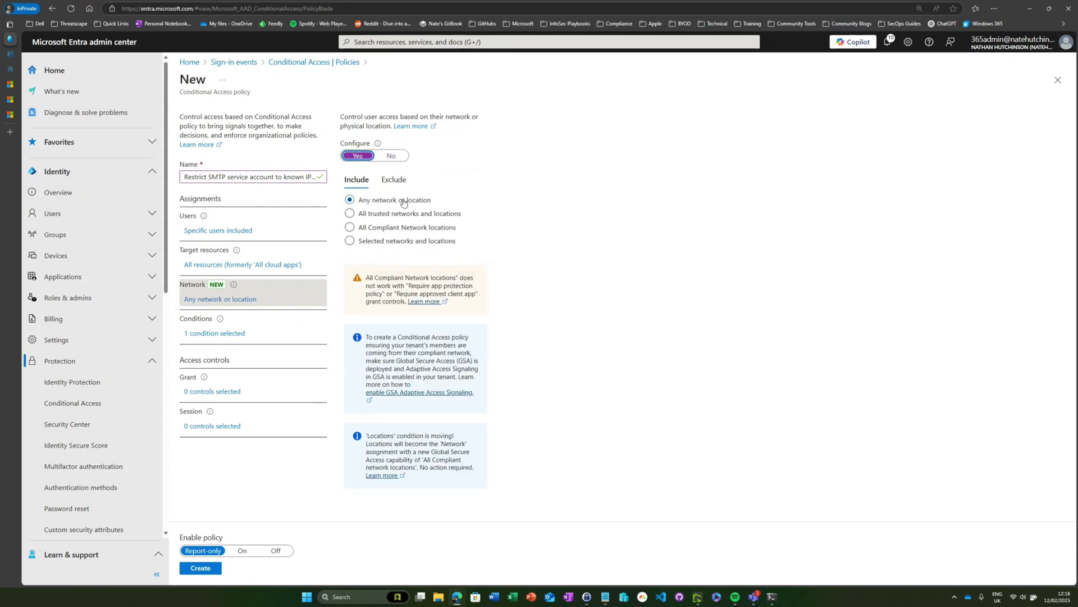
pyautogui.click(396, 180)
pyautogui.click(357, 279)
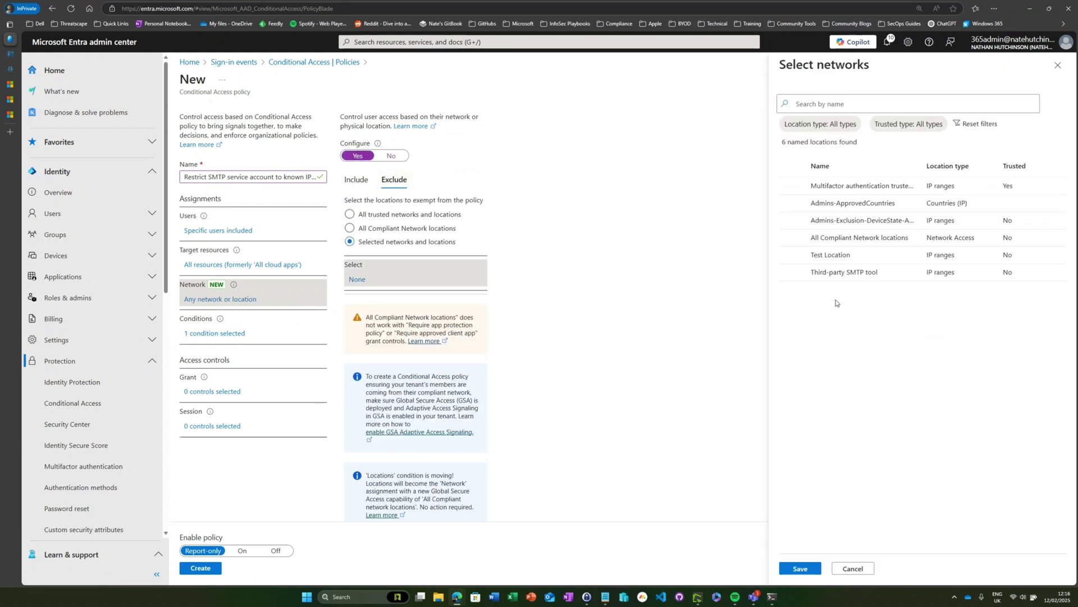
pyautogui.click(792, 272)
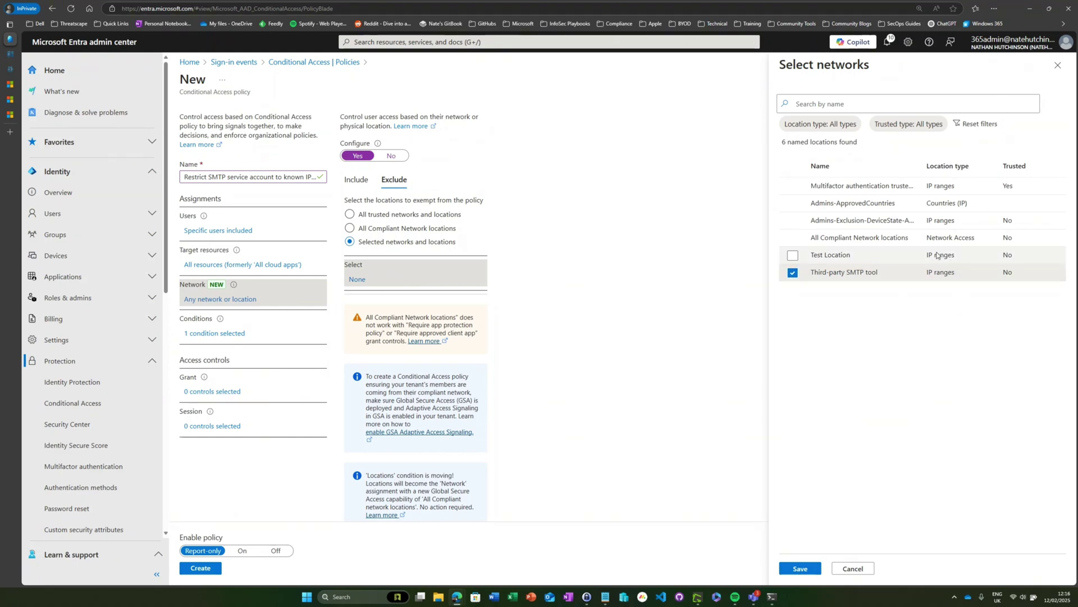
pyautogui.click(800, 568)
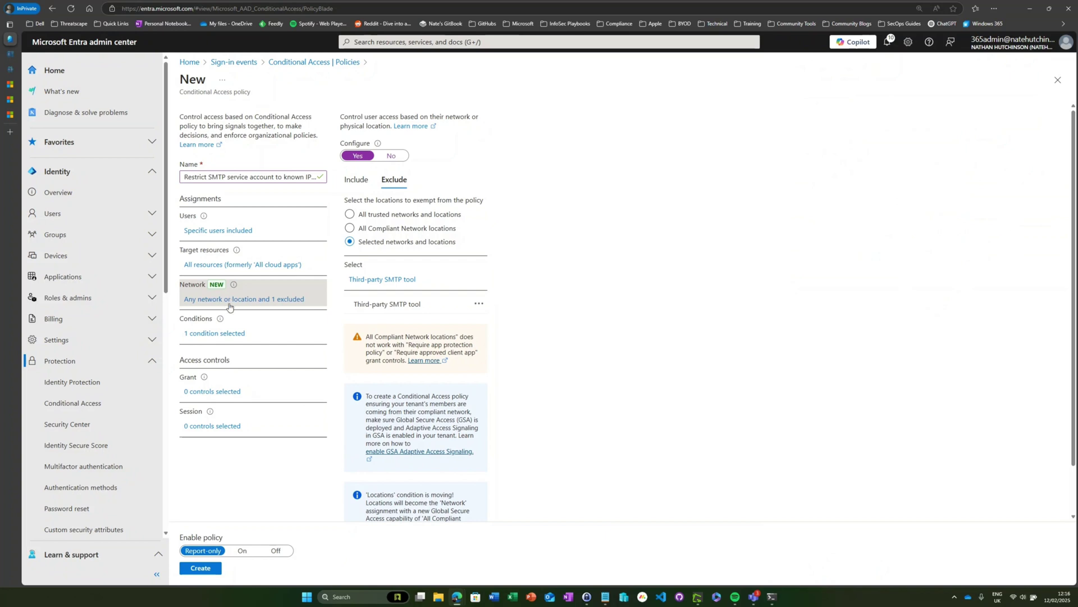
# - Set the policy's grant control to Block access
pyautogui.click(213, 392)
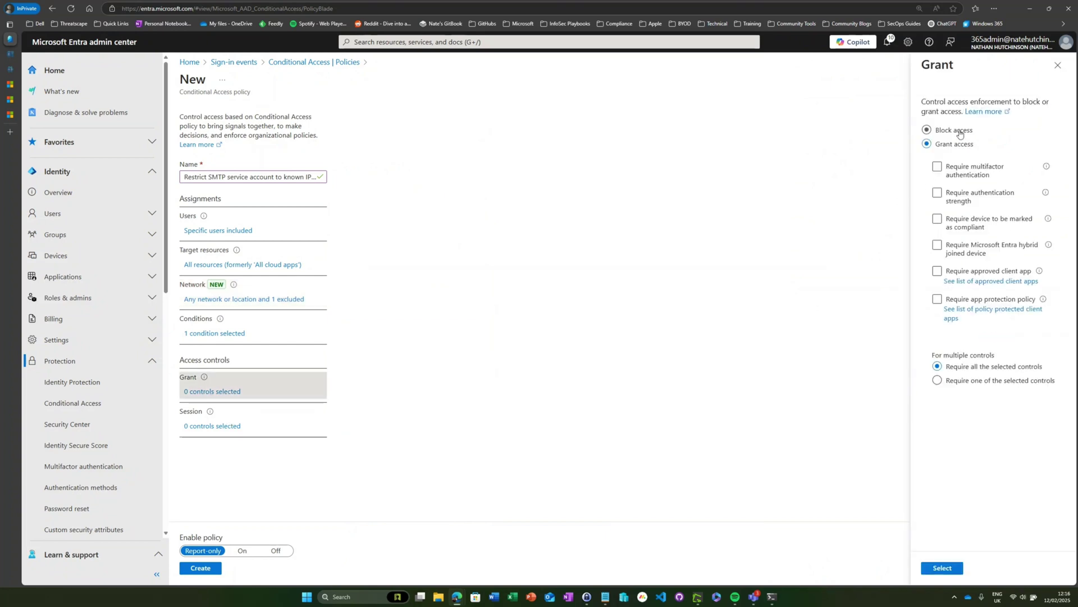
pyautogui.click(955, 130)
pyautogui.click(943, 568)
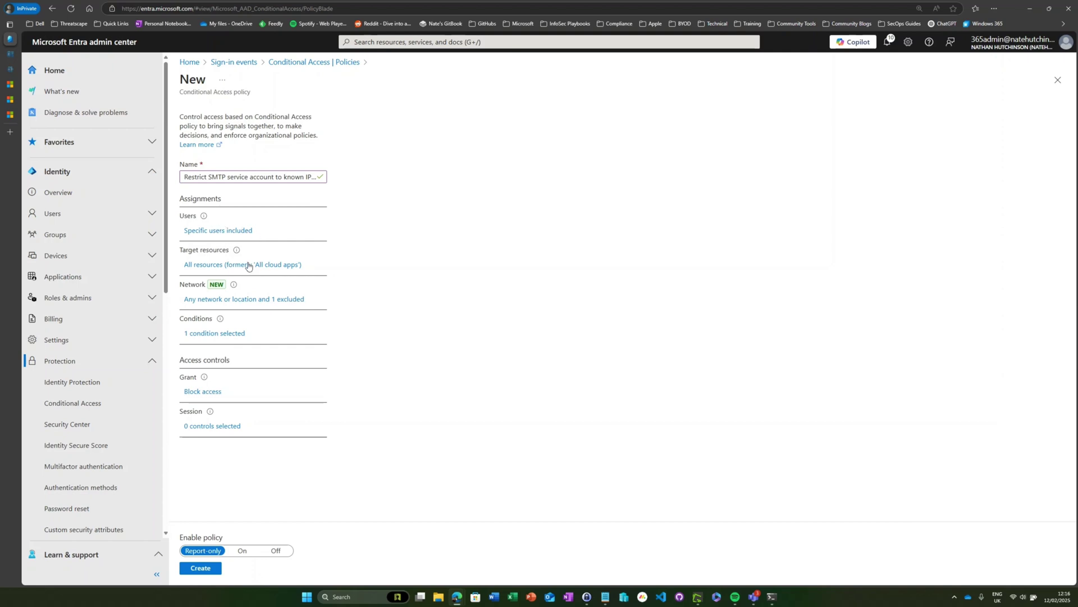
# - Recheck the network Include/Exclude settings and the Block access grant, then close the Grant blade
pyautogui.click(256, 299)
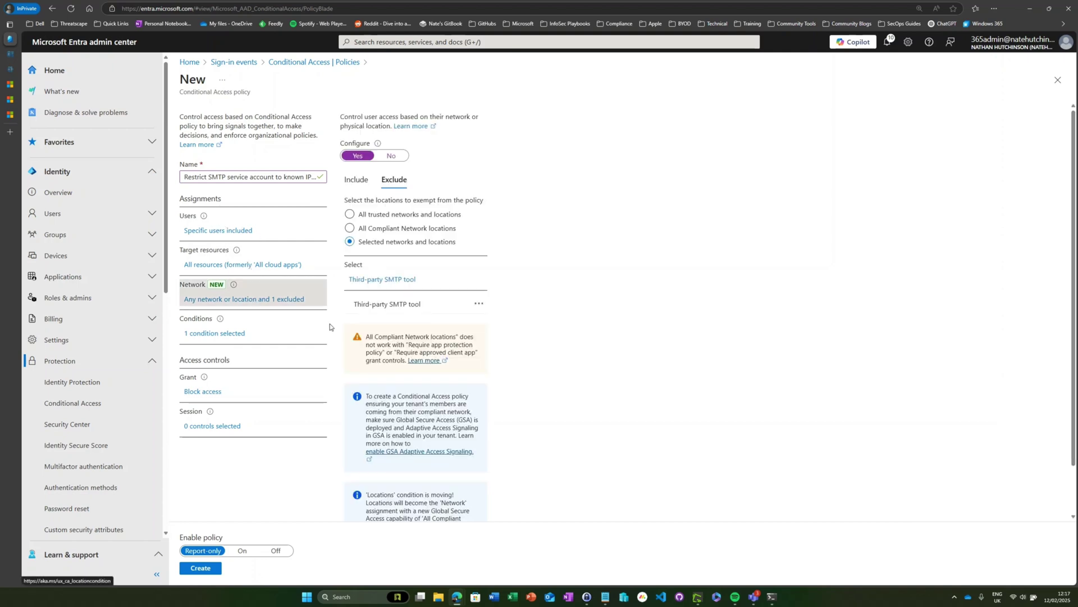
pyautogui.click(358, 180)
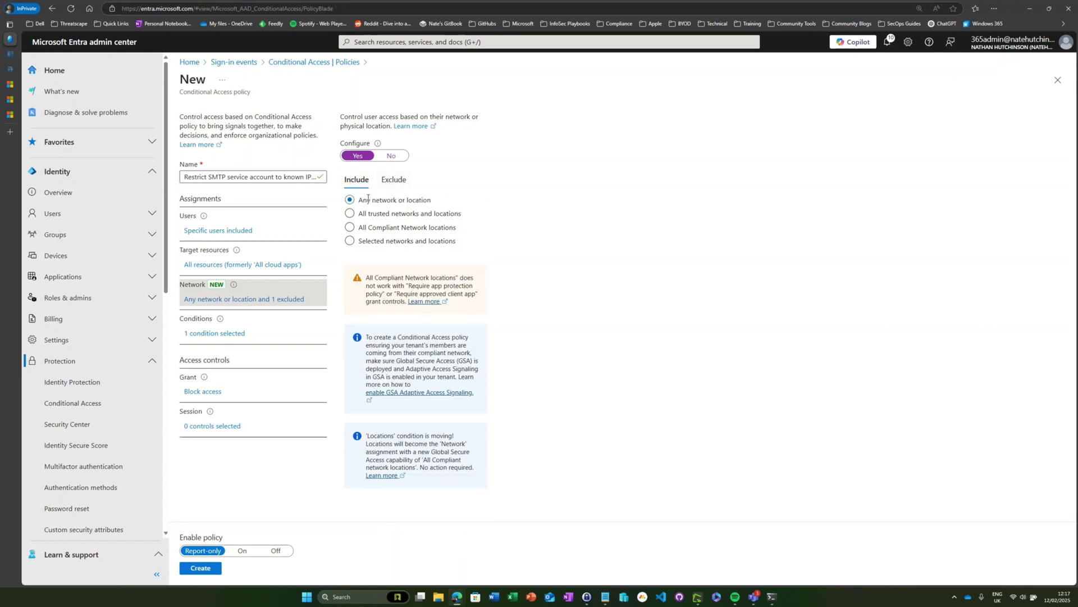
pyautogui.click(393, 180)
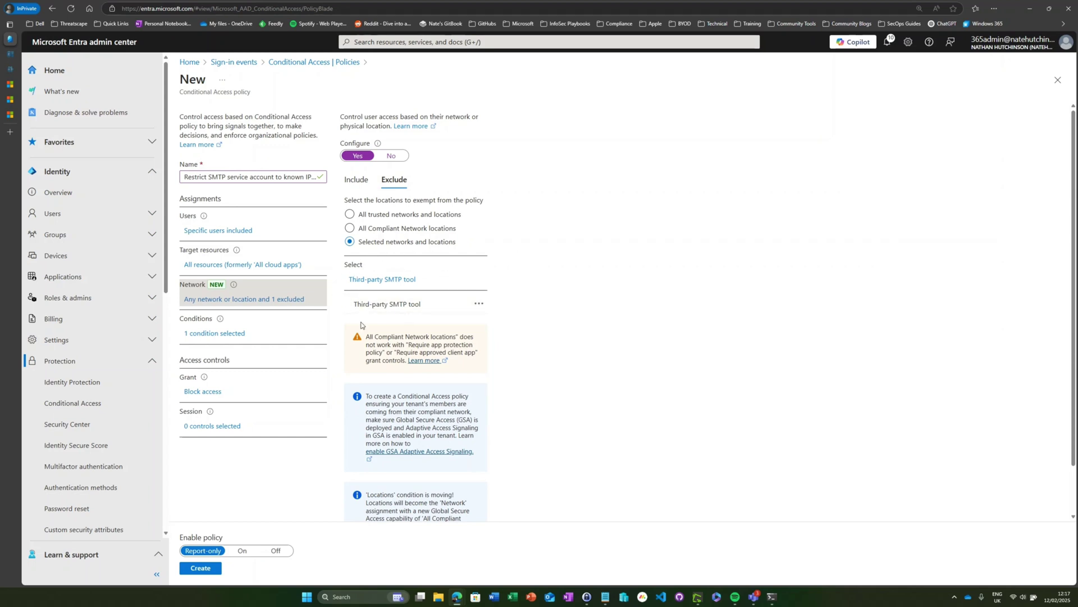
pyautogui.click(203, 392)
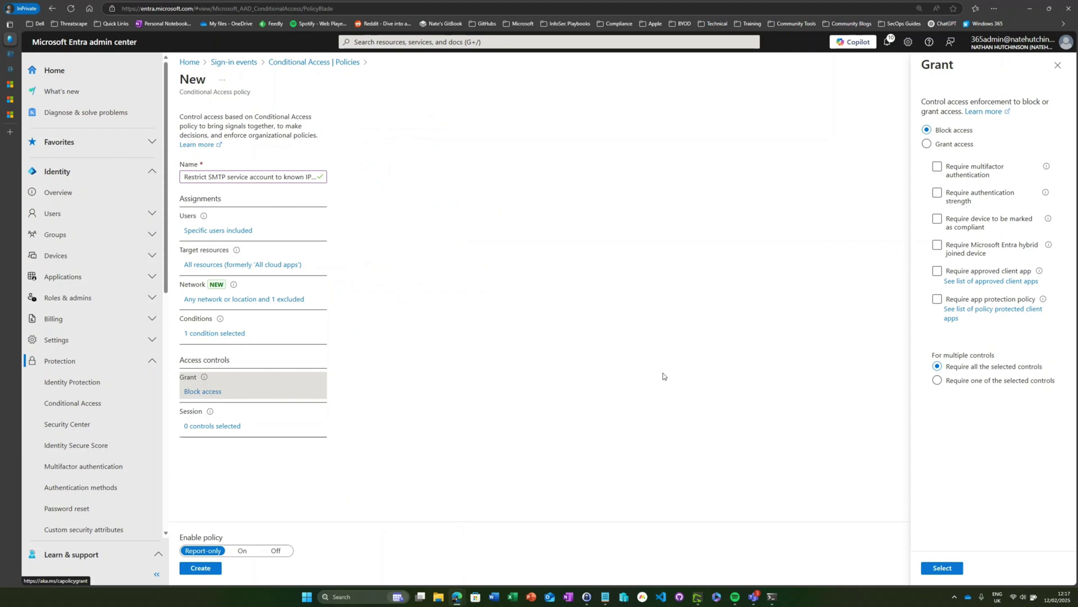
pyautogui.click(1059, 67)
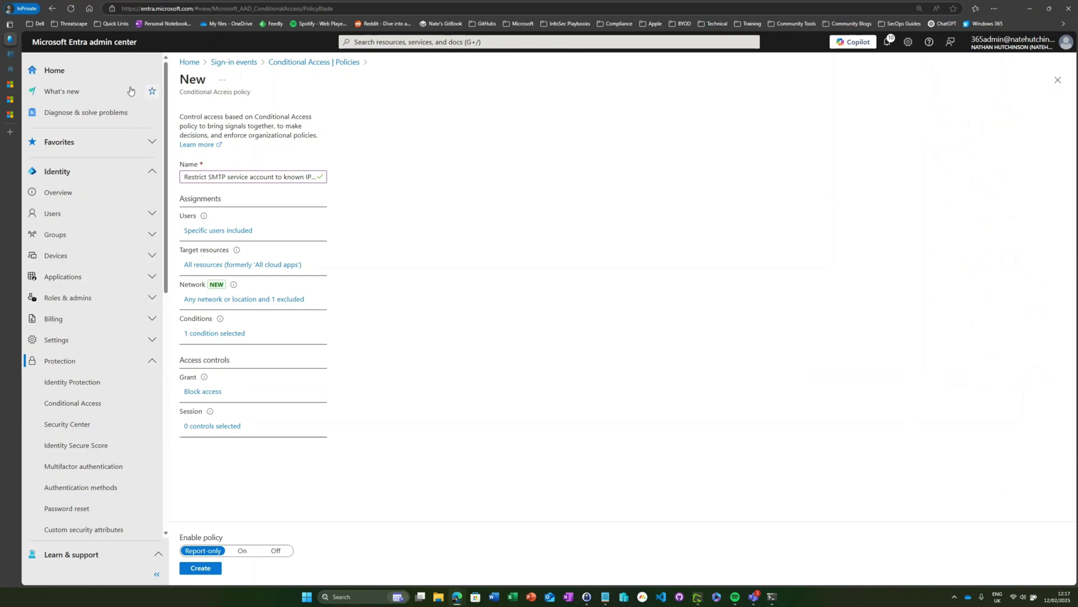
# - In Exchange Mail flow settings, turn off SMTP AUTH and disallow legacy TLS clients organization-wide
pyautogui.click(8, 56)
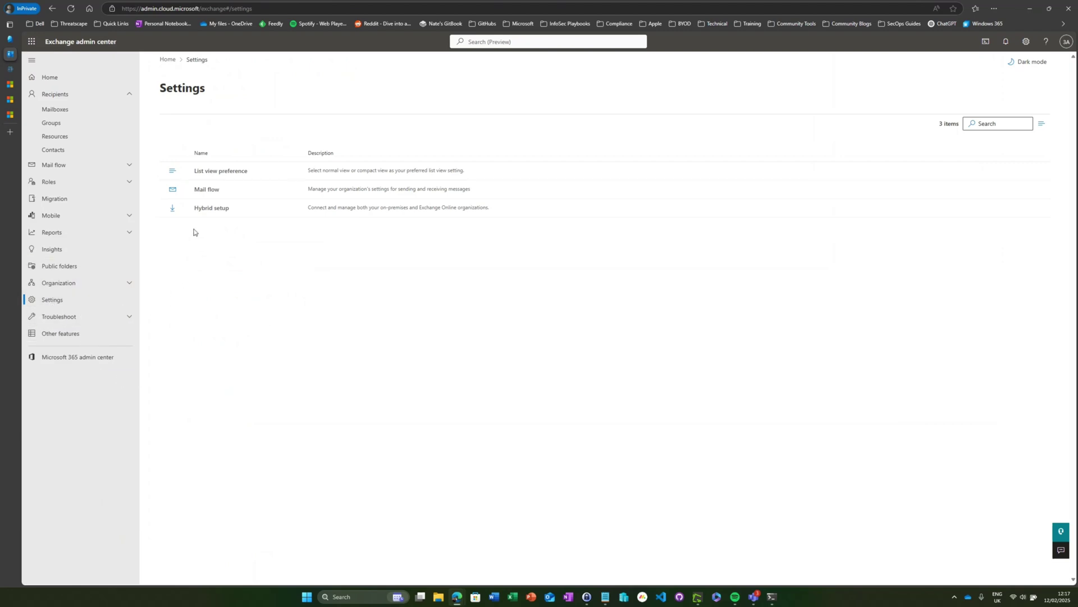
pyautogui.click(203, 191)
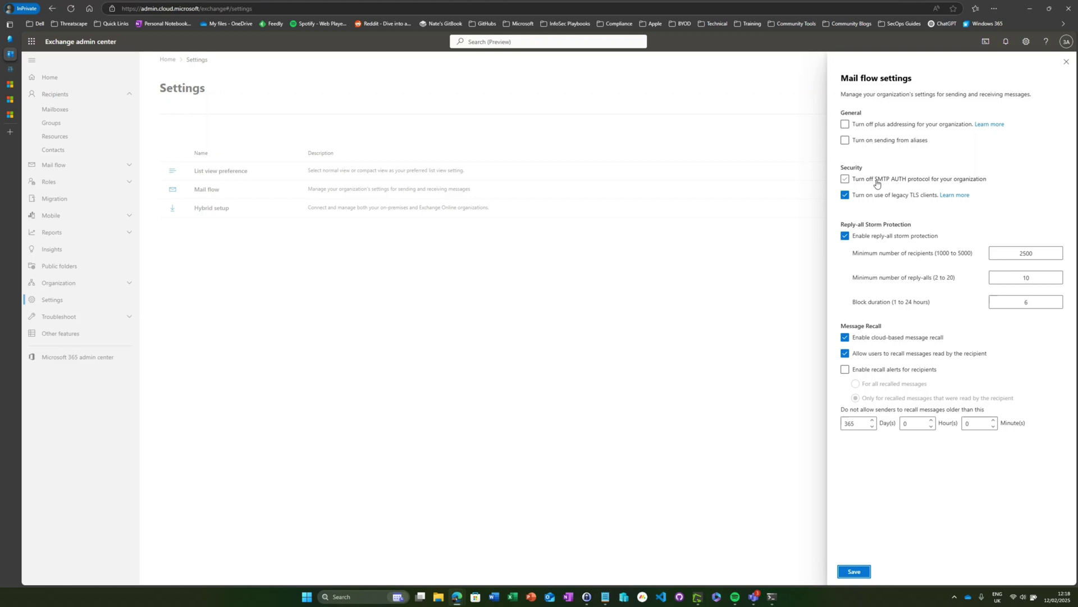
pyautogui.click(844, 180)
pyautogui.click(845, 197)
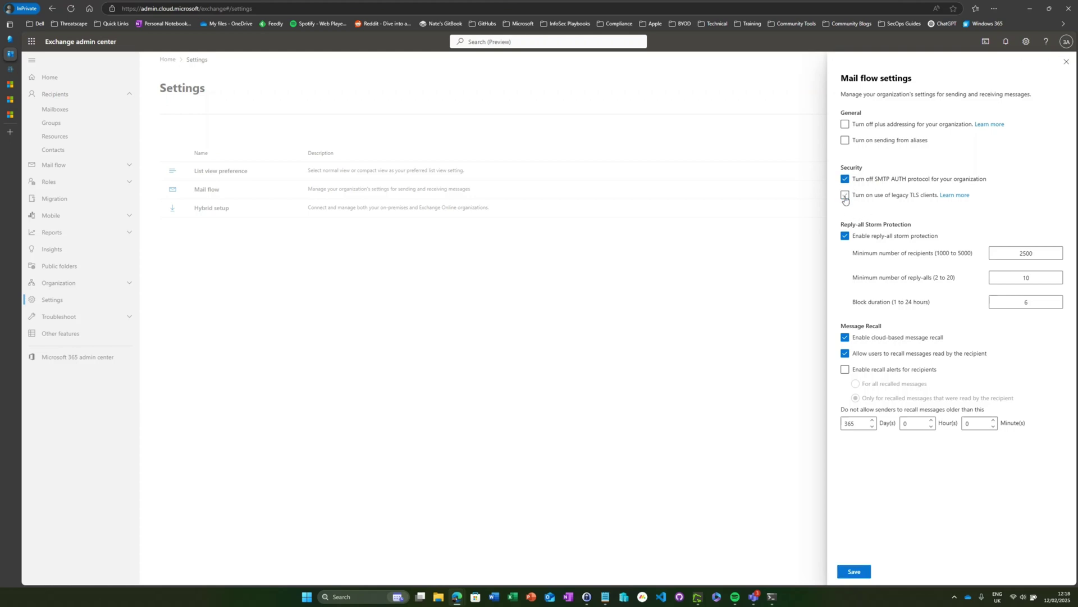
pyautogui.click(1066, 63)
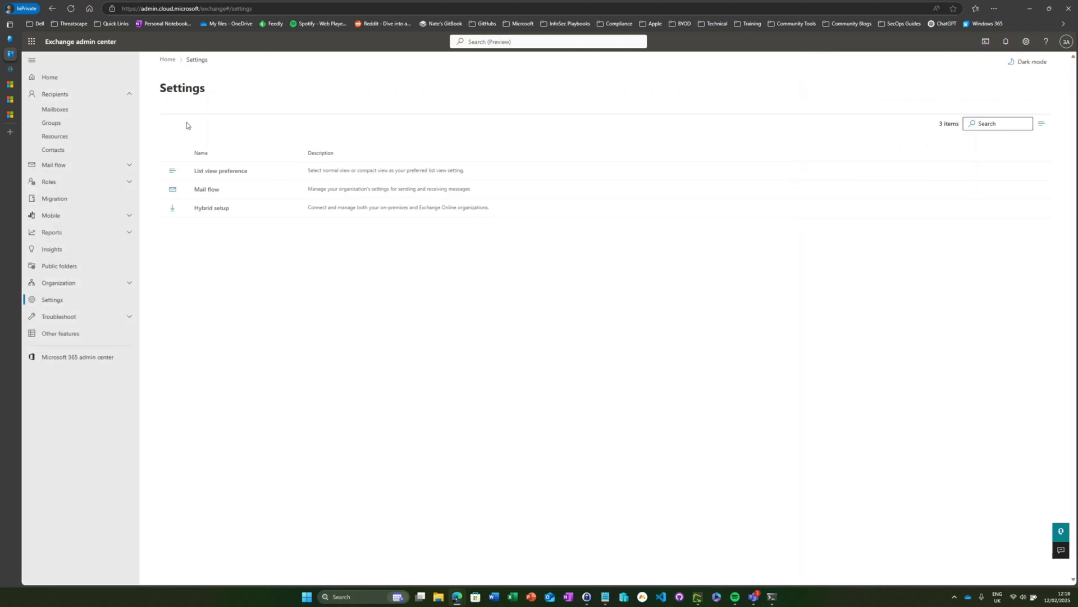
# - Open Modern authentication from the Microsoft 365 admin center's Org settings Services list
pyautogui.click(9, 70)
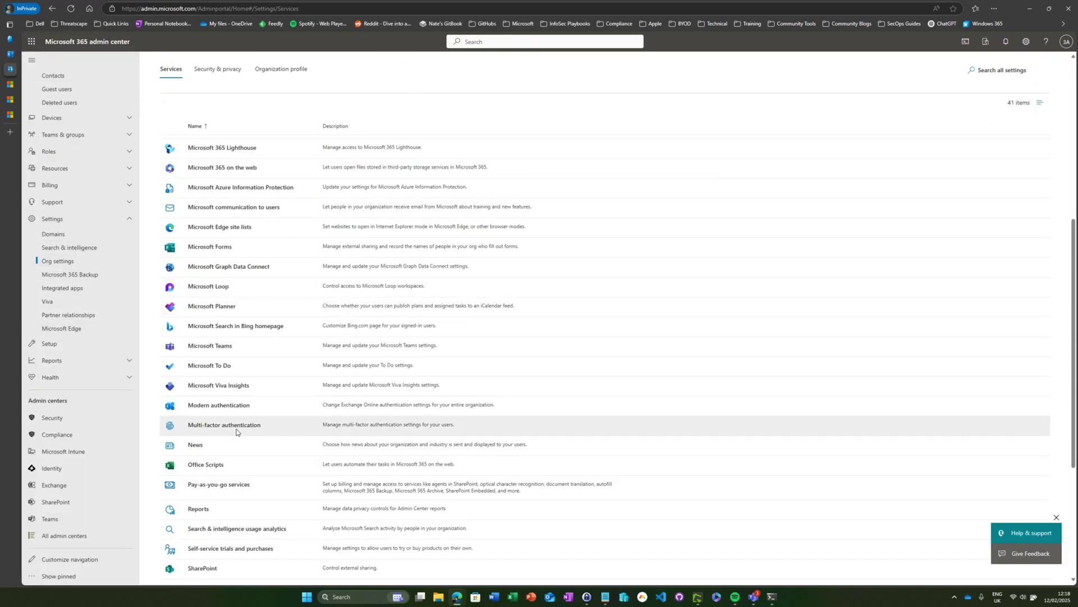
pyautogui.click(229, 409)
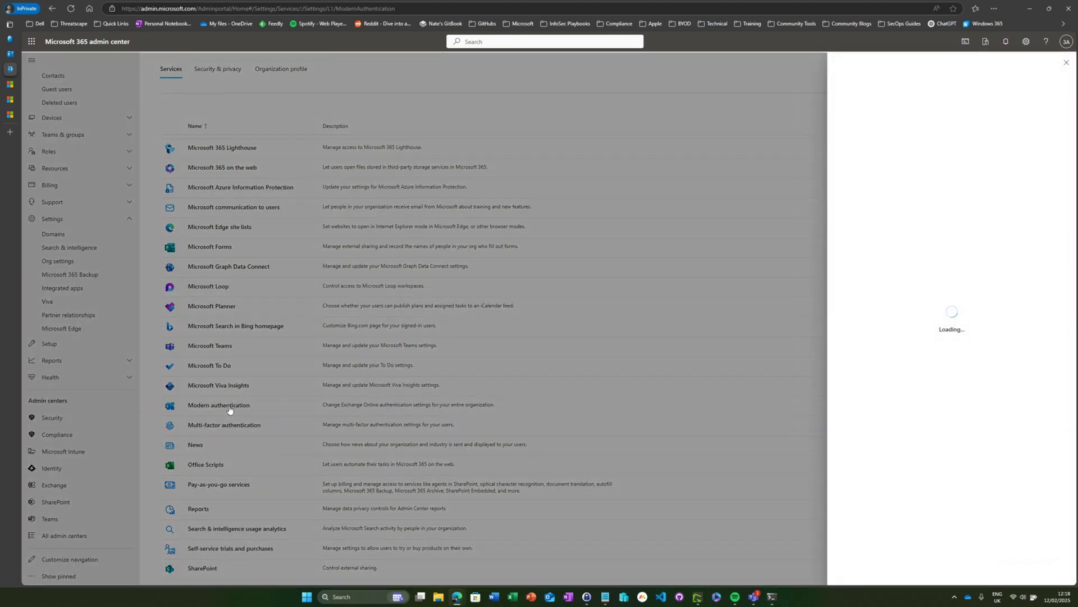